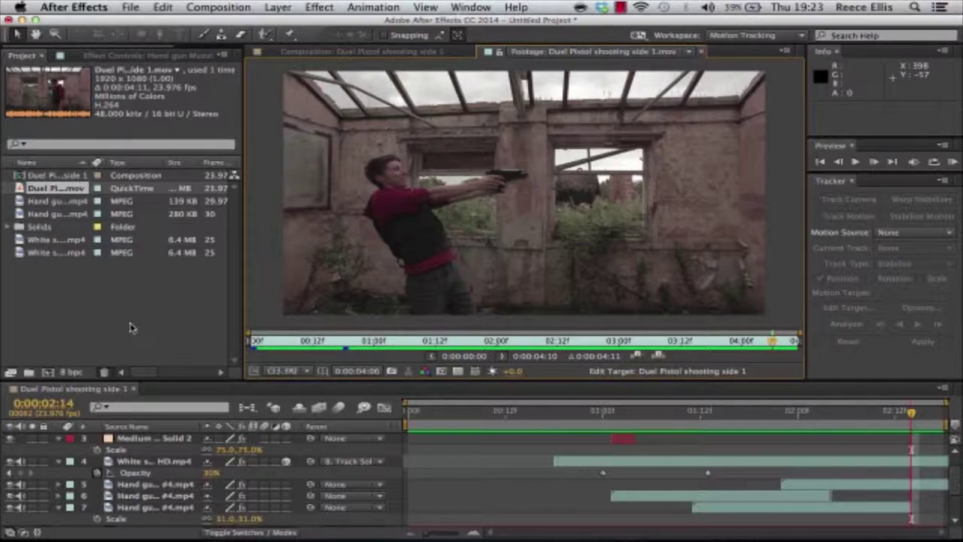
- Leave the raw footage for the Duel Pistol shooting side 1 composition and preview it from frame 0
left_click_drag(316, 338, 659, 331)
left_click(398, 54)
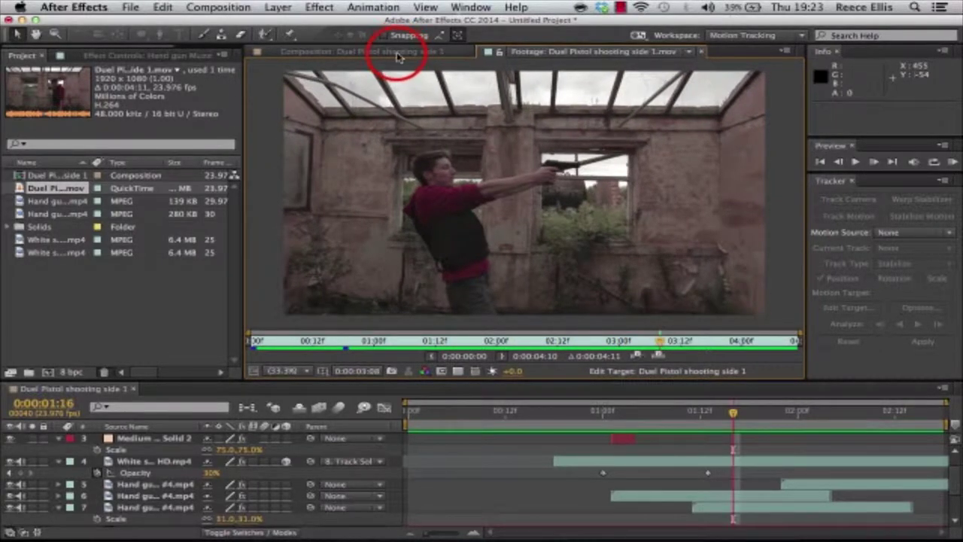
left_click_drag(489, 410, 408, 415)
key("space")
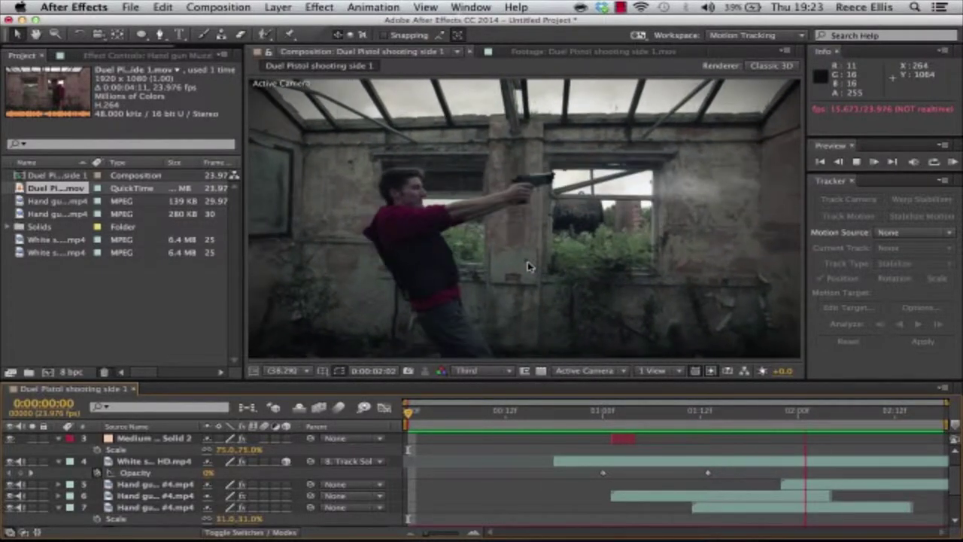
- Stop the preview and delete the seven old effect layers at the top of the stack
key("space")
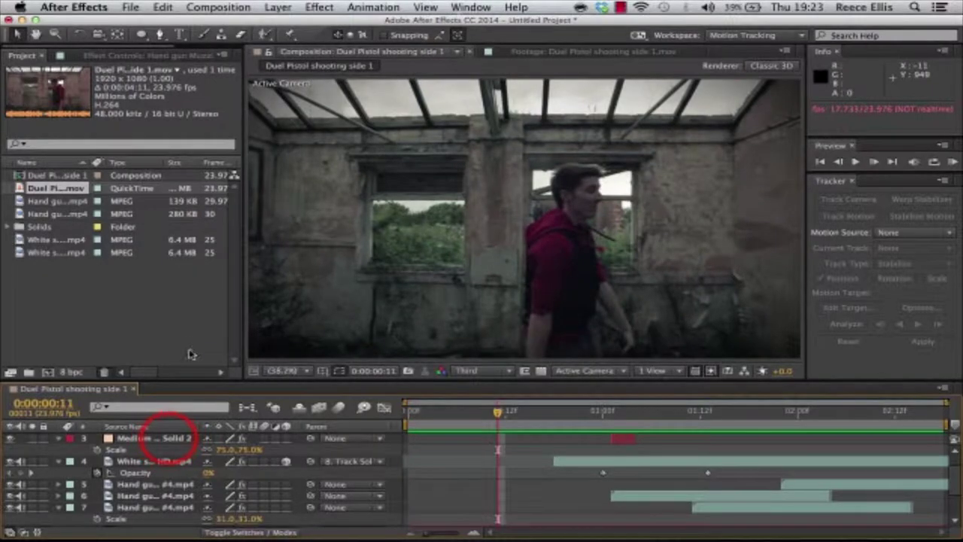
left_click(168, 442)
scroll(168, 444, "down", 3)
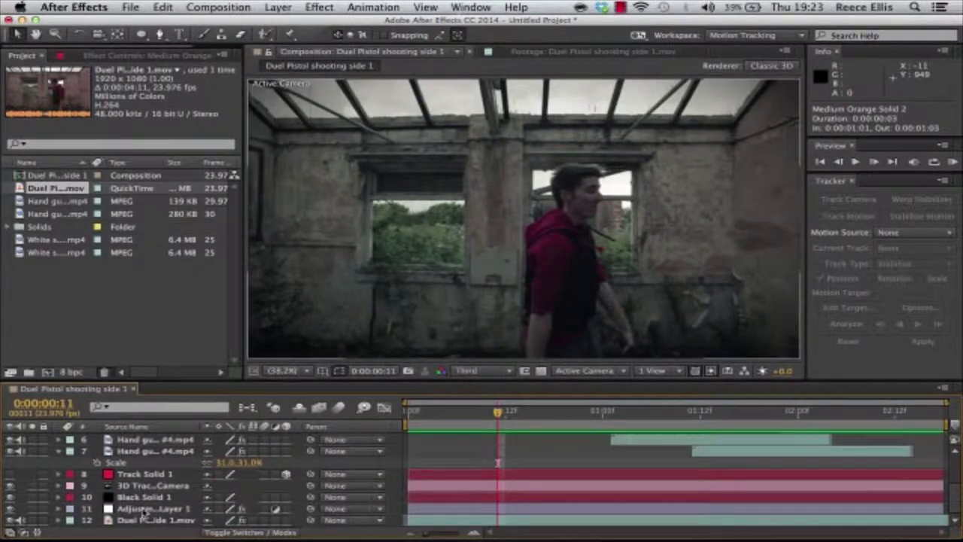
left_click(167, 452, "shift")
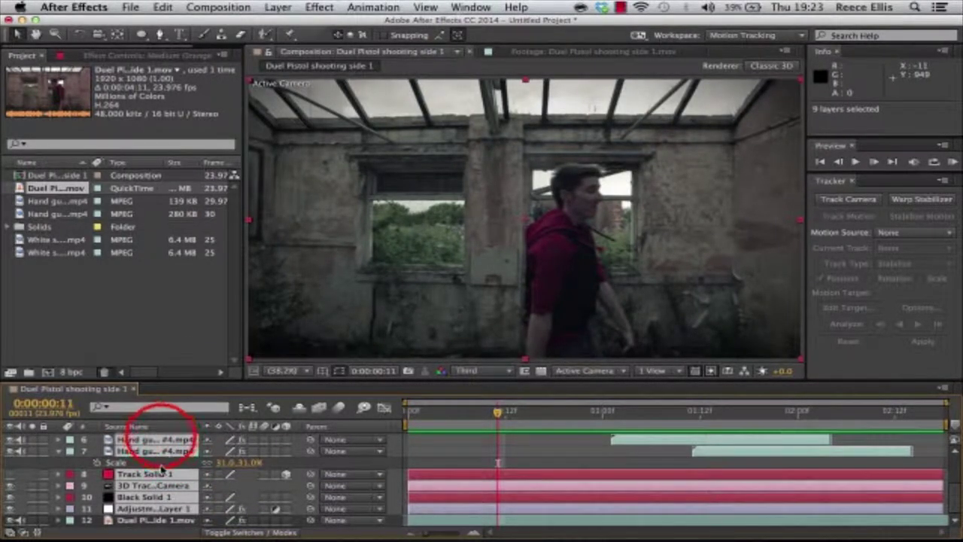
scroll(165, 443, "up", 3)
left_click(162, 438)
scroll(155, 482, "down", 3)
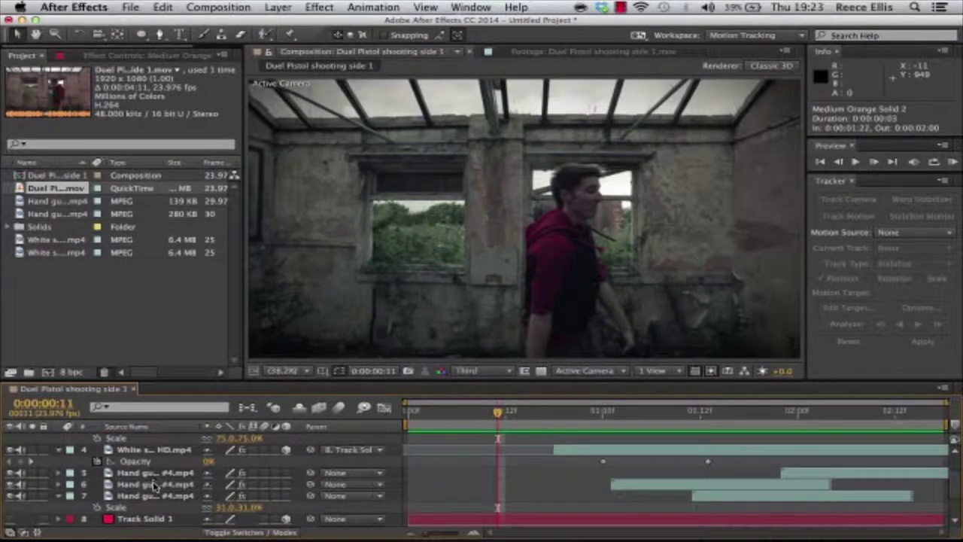
left_click(154, 497, "shift")
key("Delete")
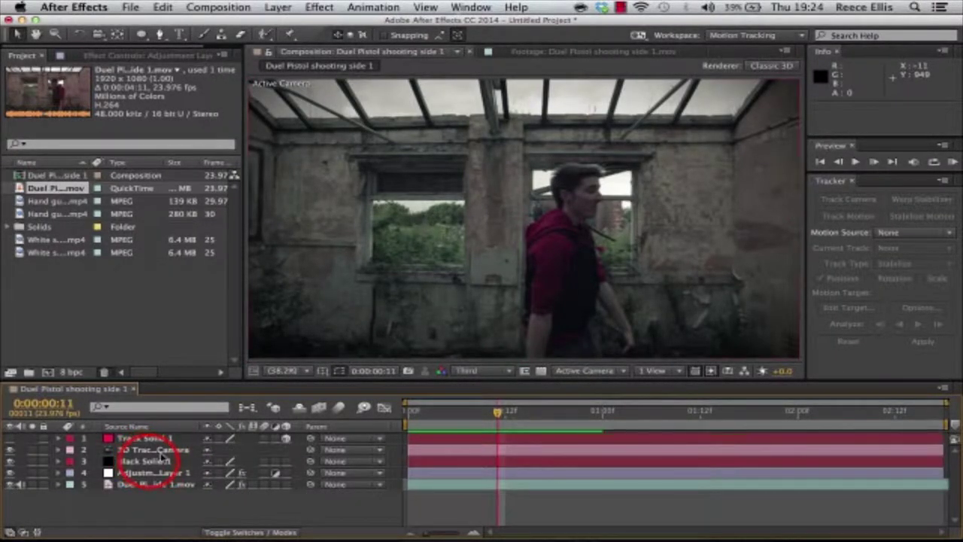
- Delete the Black Solid 1 layer and the adjustment layer
left_click(151, 460)
key("Delete")
left_click(151, 460)
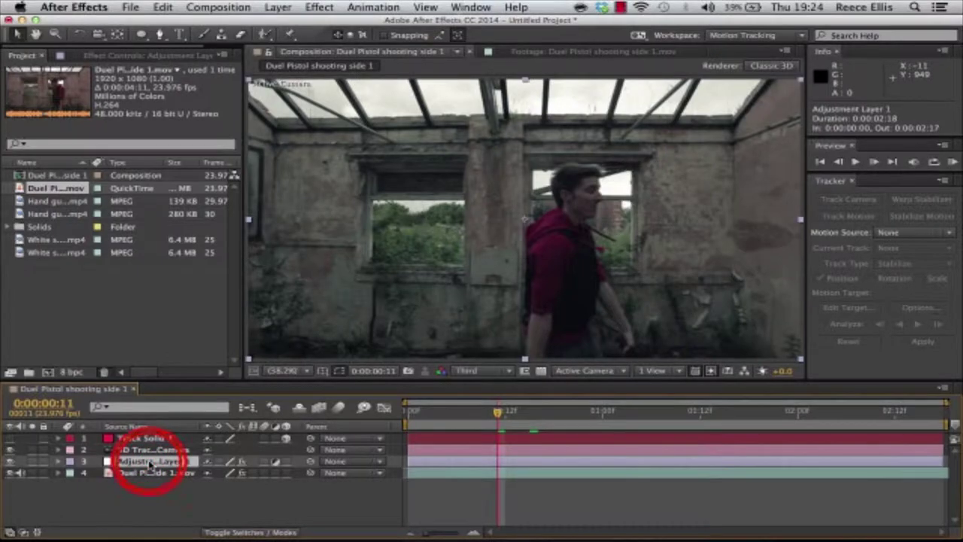
key("Delete")
- Move Track Solid 1 below the 3D Tracker Camera, checking the tracker's track points at frame 21
left_click(150, 460)
left_click(149, 56)
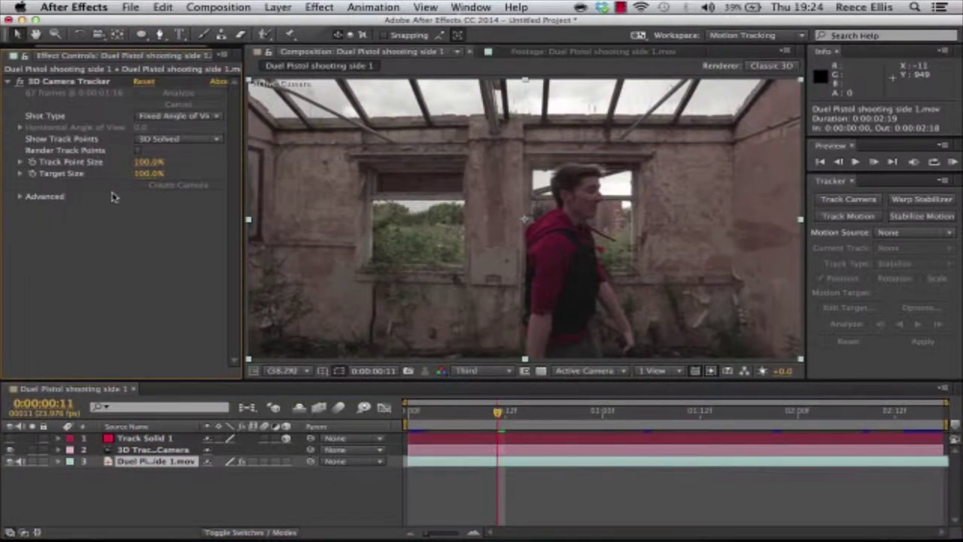
left_click_drag(498, 411, 610, 412)
left_click_drag(690, 411, 576, 421)
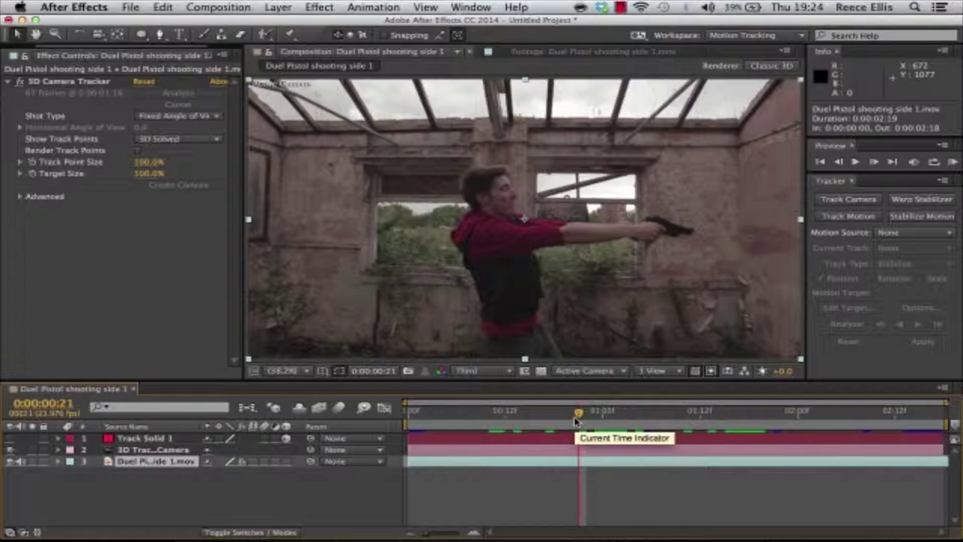
left_click_drag(154, 437, 136, 459)
left_click(136, 463)
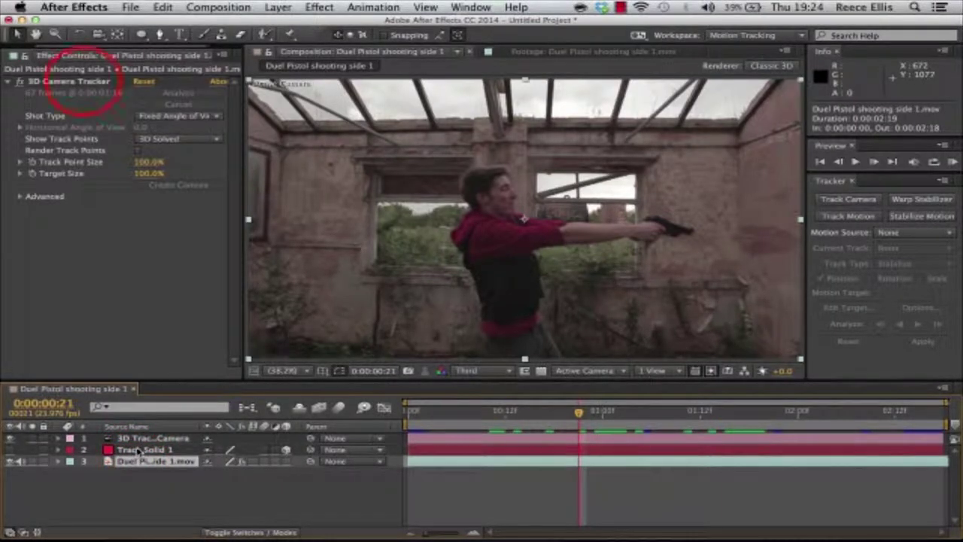
left_click(82, 81)
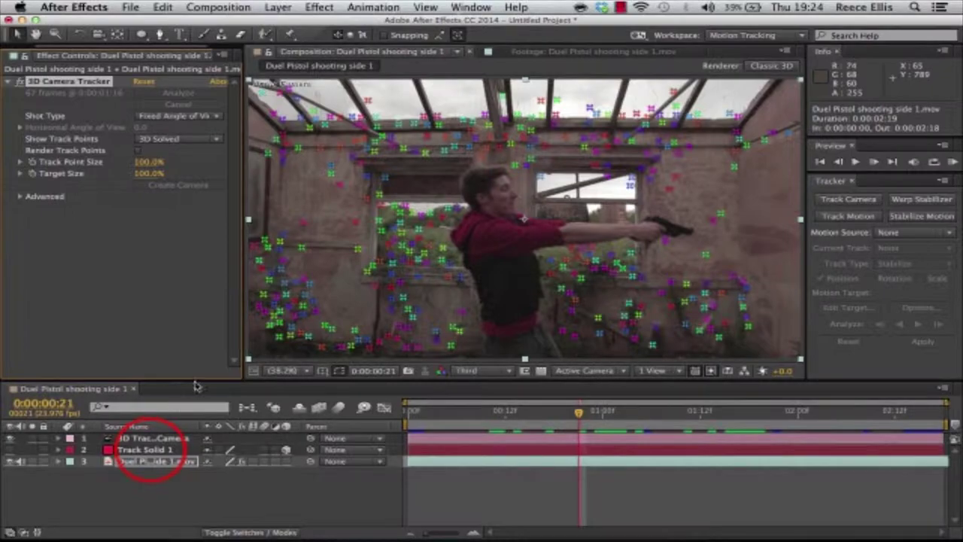
- Check Track Solid 1 over the footage at another frame, then hide it again
left_click(156, 446)
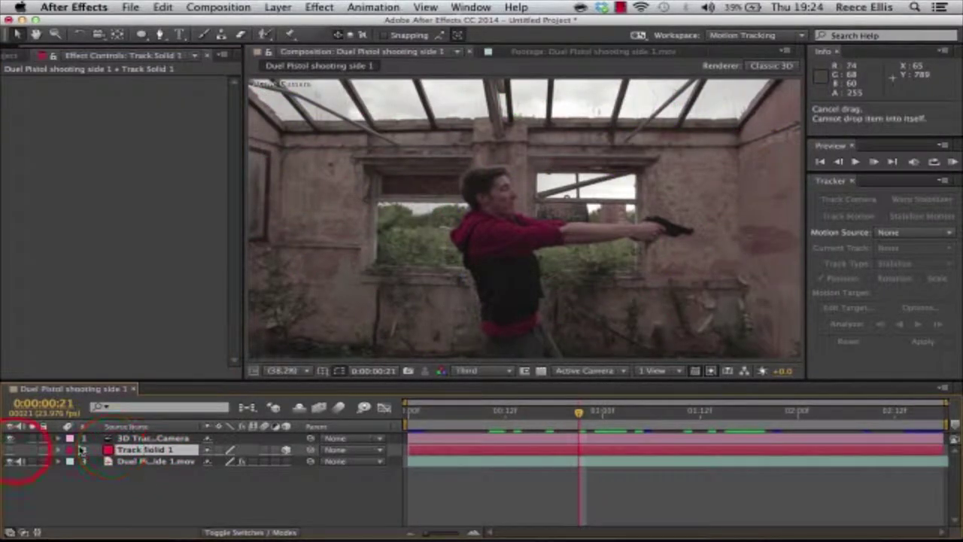
left_click(11, 449)
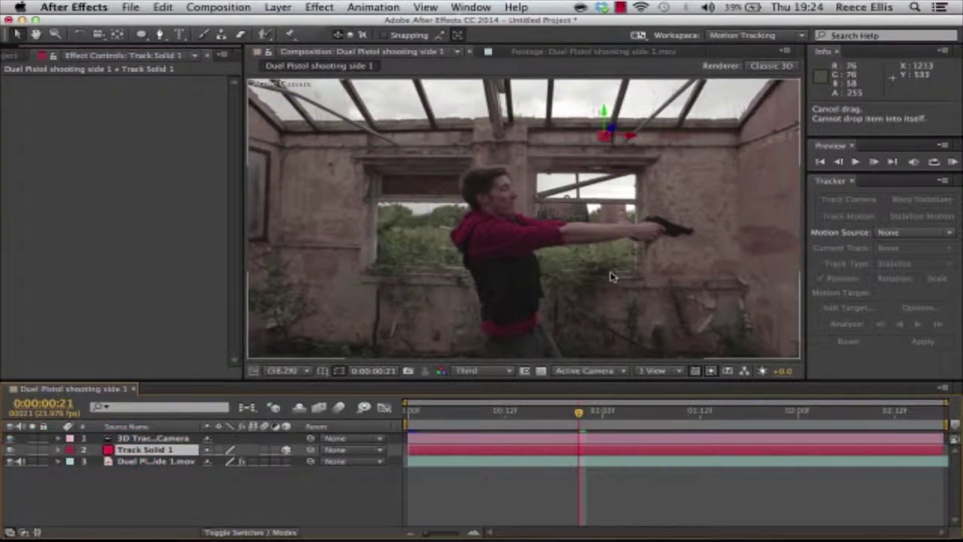
left_click_drag(578, 411, 834, 406)
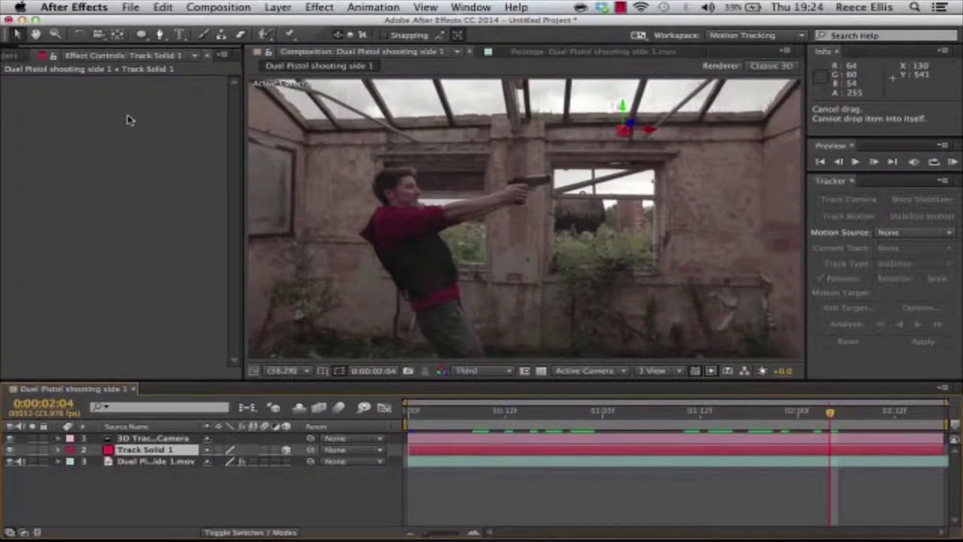
left_click(9, 449)
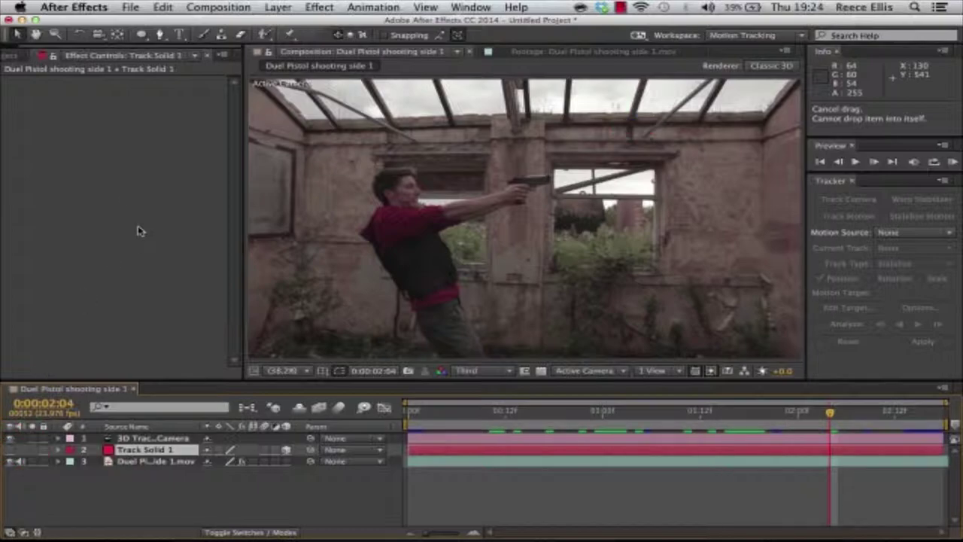
left_click(6, 57)
- Add the Hand gun Muzzle Flash #4 clip as the top layer of the composition
left_click(474, 414)
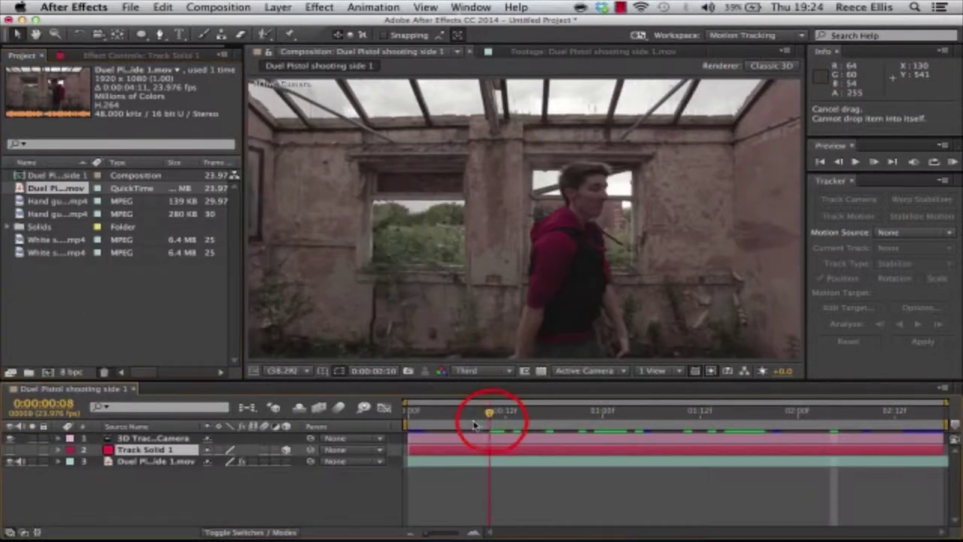
left_click(55, 275)
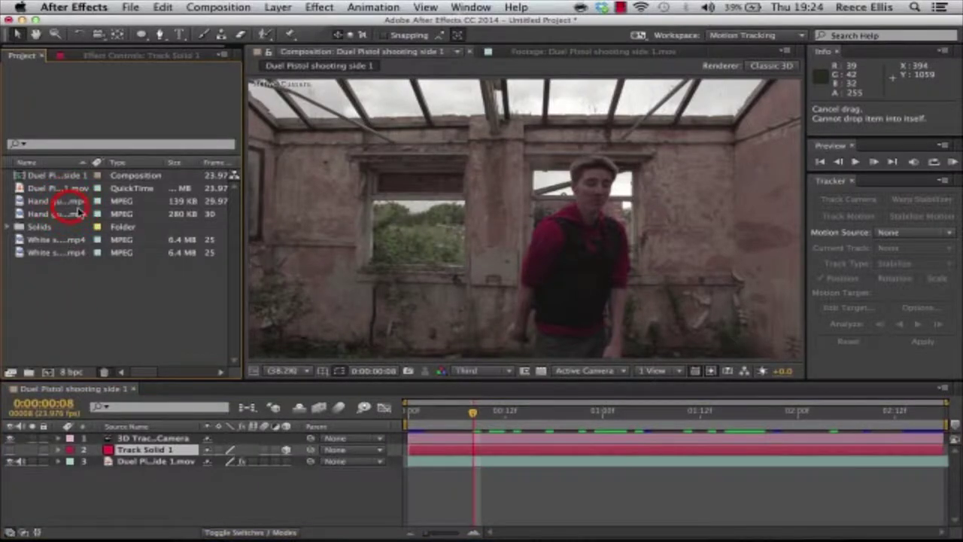
left_click_drag(71, 202, 128, 439)
left_click_drag(454, 423, 412, 425)
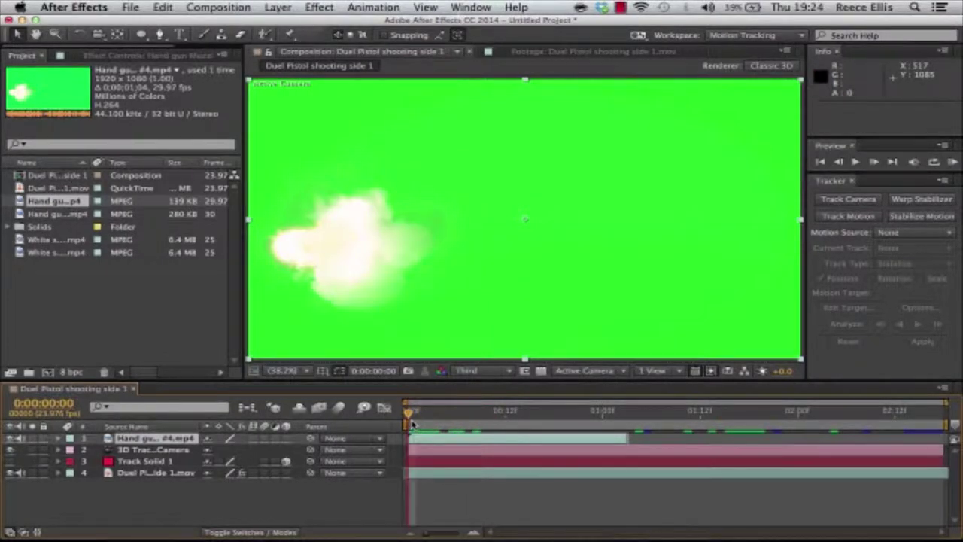
- Apply Keylight (1.2) to the flash clip, sampling the green screen as Screen Colour
left_click(319, 7)
mouse_move(368, 190)
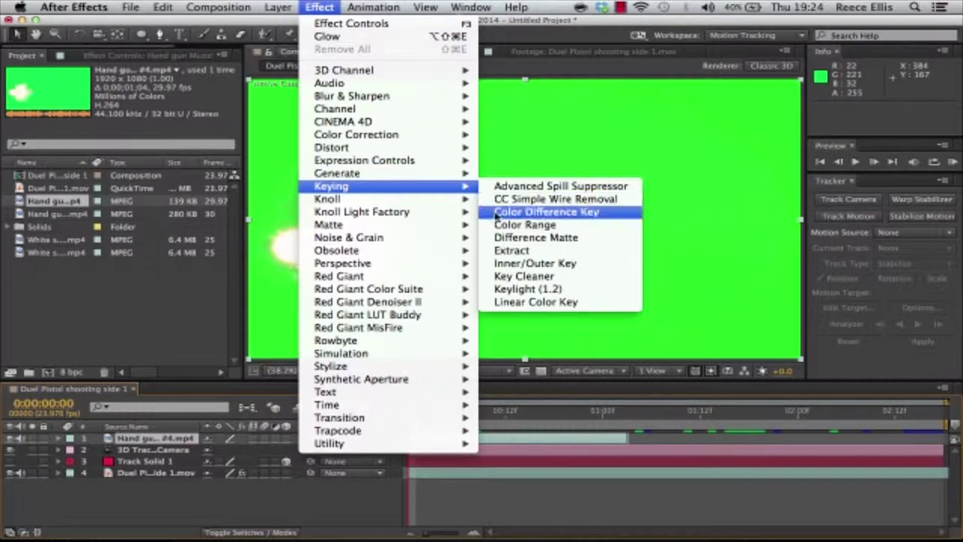
left_click(512, 289)
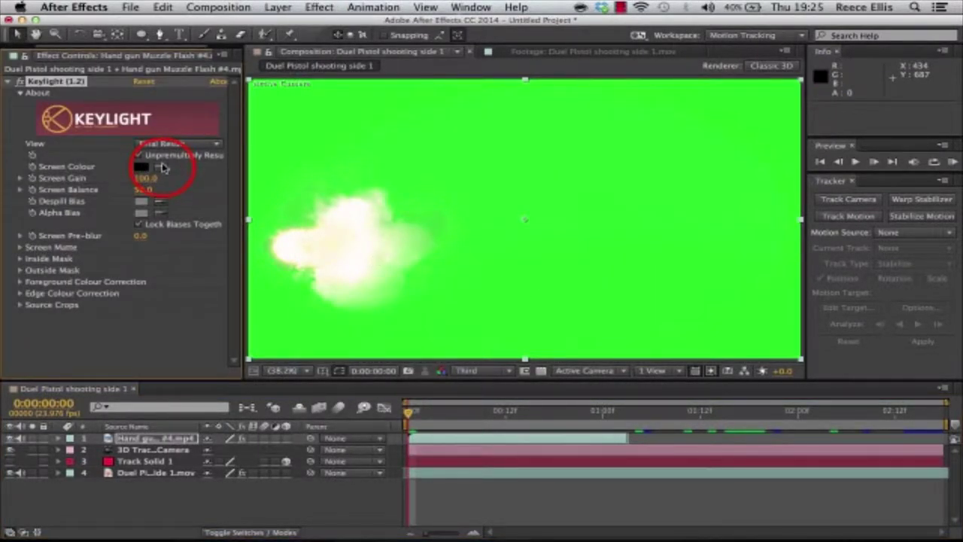
left_click(429, 113)
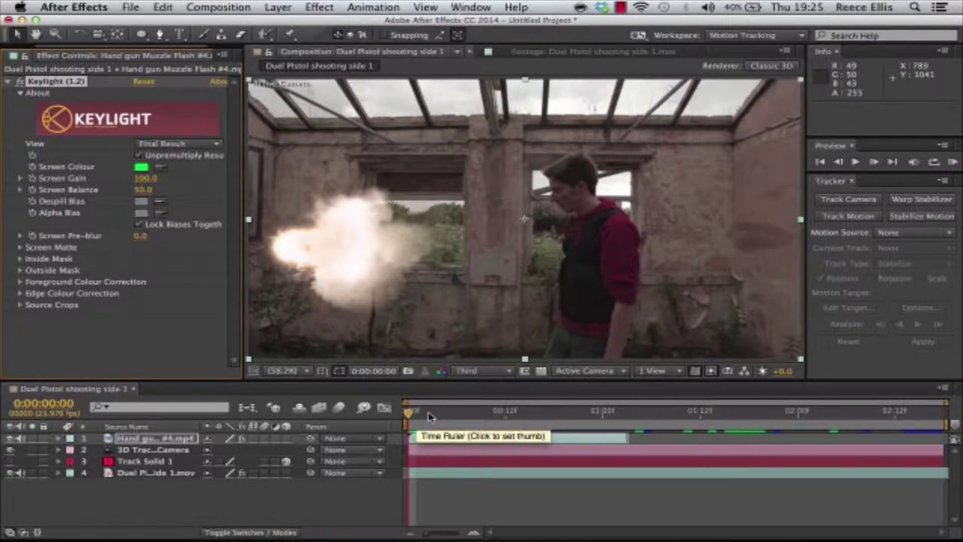
left_click_drag(429, 415, 409, 414)
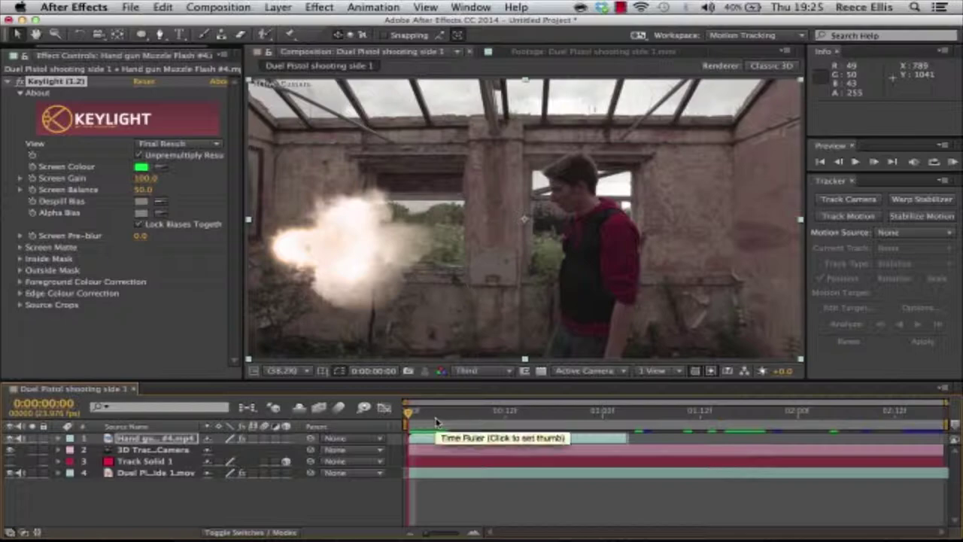
- Find the gunshot around frame 17 and slide the muzzle flash clip later to match it
left_click(471, 421)
left_click_drag(470, 421, 611, 410)
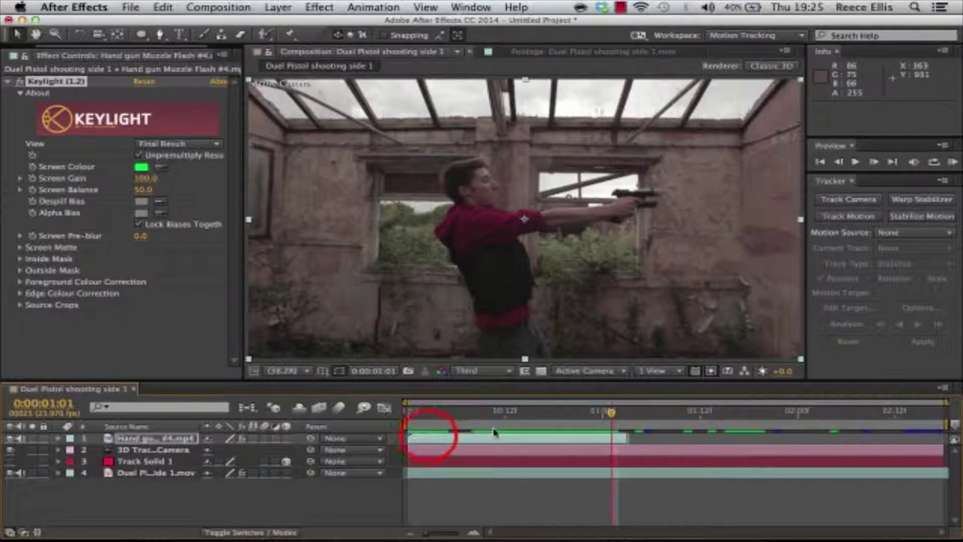
left_click_drag(429, 436, 630, 438)
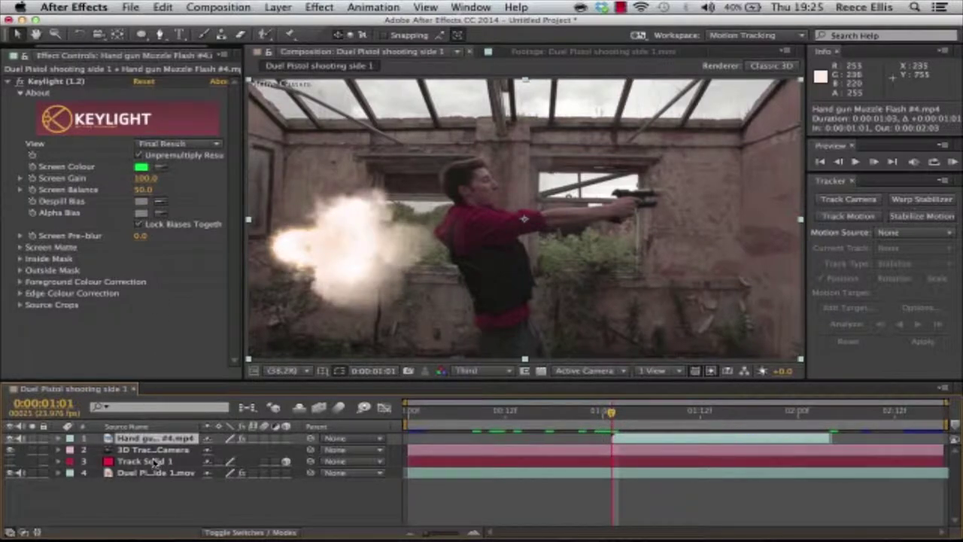
- Scale the muzzle flash to 20% and place it at the barrel, firing around 0:00:01:01
key("s")
left_click_drag(225, 450, 174, 454)
left_click_drag(480, 225, 678, 197)
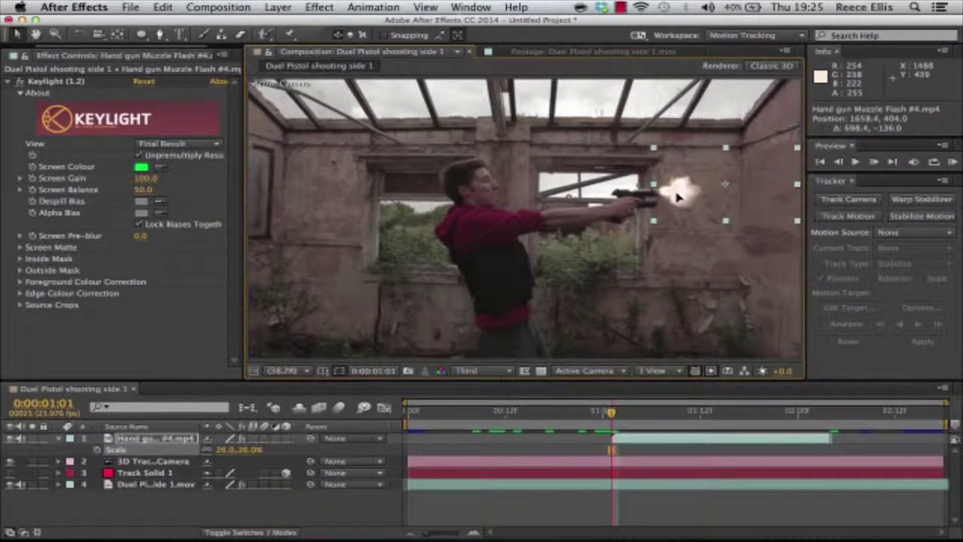
left_click(606, 413)
mouse_move(607, 413)
left_mouse_down()
mouse_move(580, 386)
mouse_move(582, 411)
mouse_move(611, 423)
left_mouse_up()
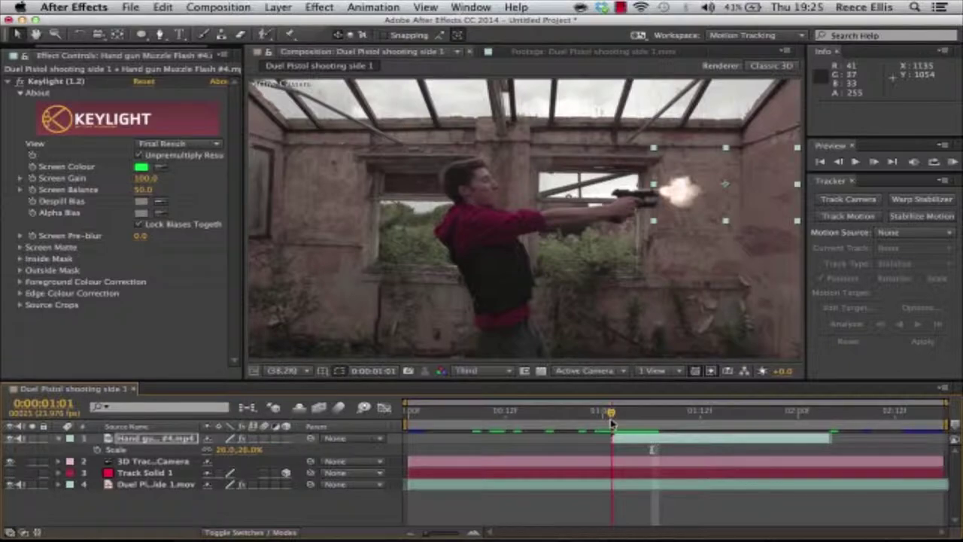
left_click_drag(613, 423, 636, 423)
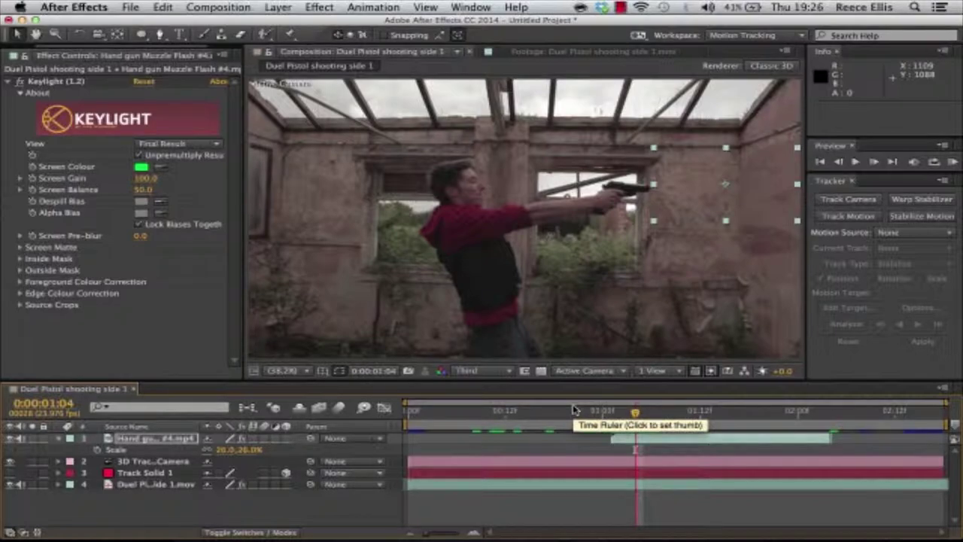
left_click_drag(635, 411, 612, 411)
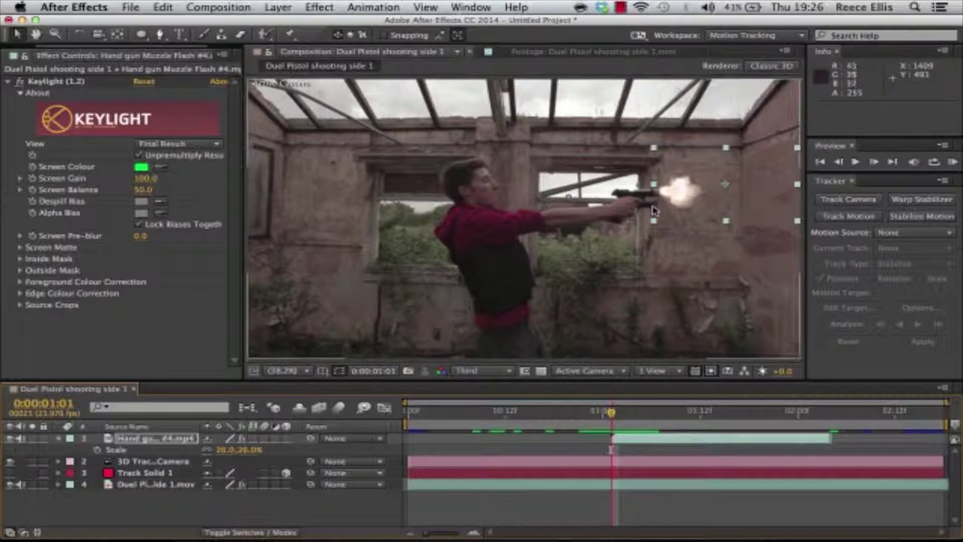
left_click(190, 443)
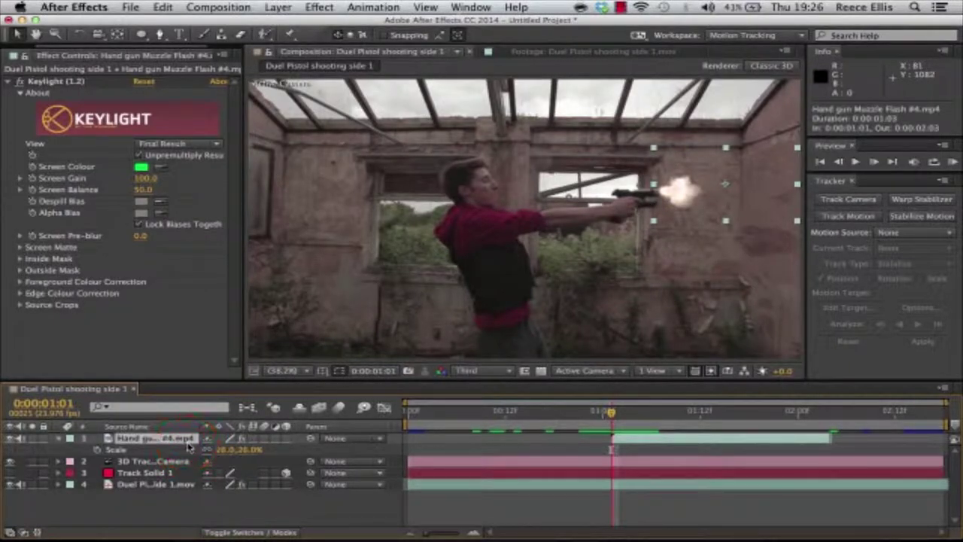
- Make three more flash copies, each shifted to a later gunshot on the barrel, the last at 0:00:01:22
key("ctrl+d")
left_click_drag(683, 183, 680, 207)
left_click(596, 413)
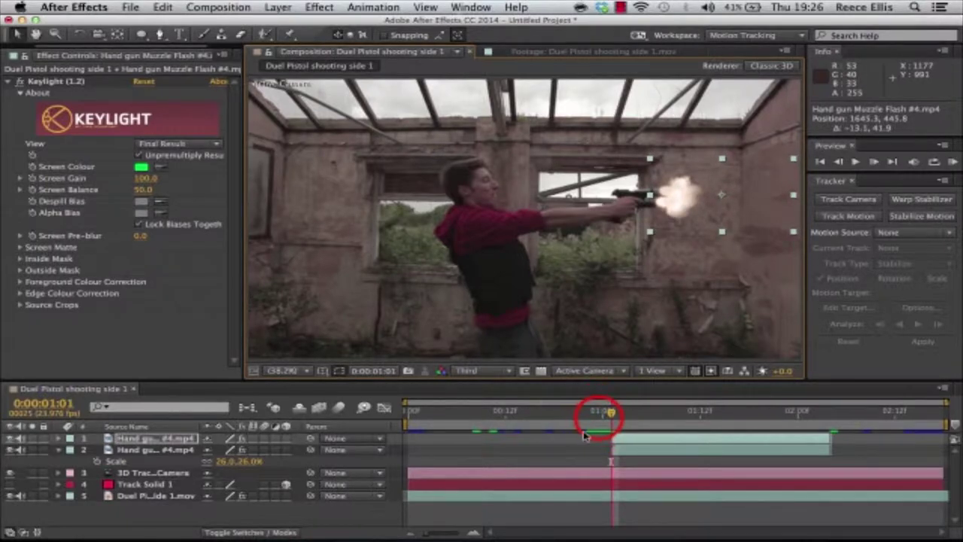
left_click_drag(596, 418, 692, 414)
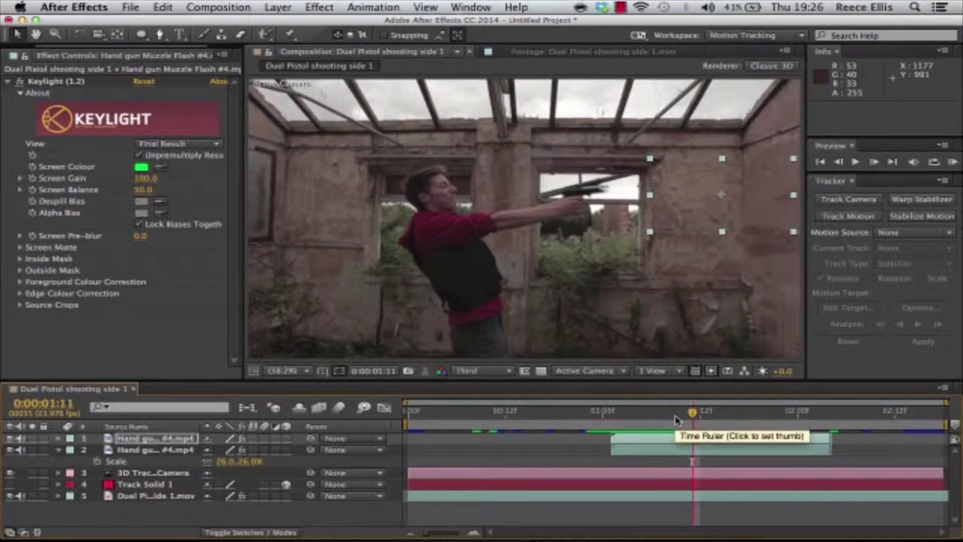
key("ctrl+d")
left_click_drag(655, 432, 743, 438)
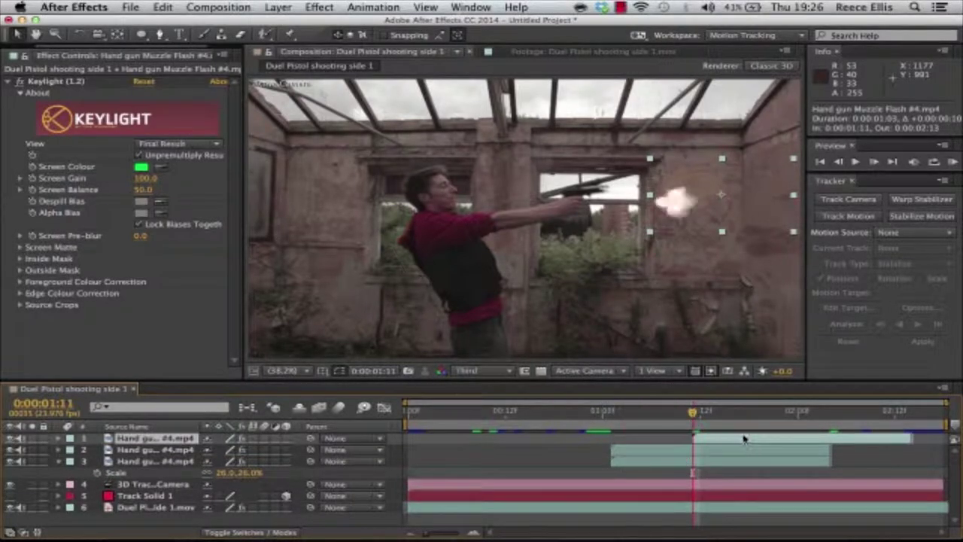
left_click_drag(677, 200, 630, 193)
left_click_drag(692, 410, 780, 413)
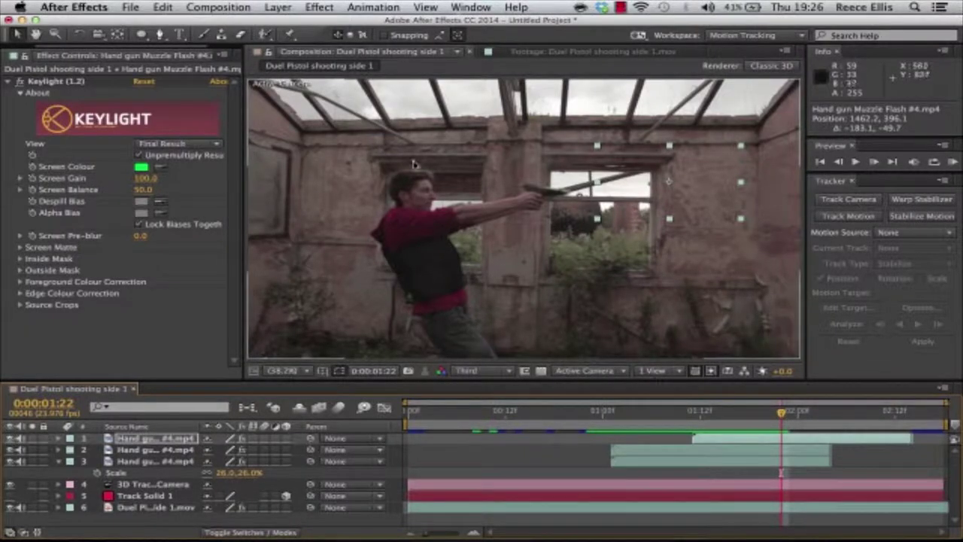
key("ctrl+d")
mouse_move(709, 438)
left_mouse_down()
mouse_move(789, 443)
mouse_move(683, 412)
mouse_move(696, 429)
left_mouse_up()
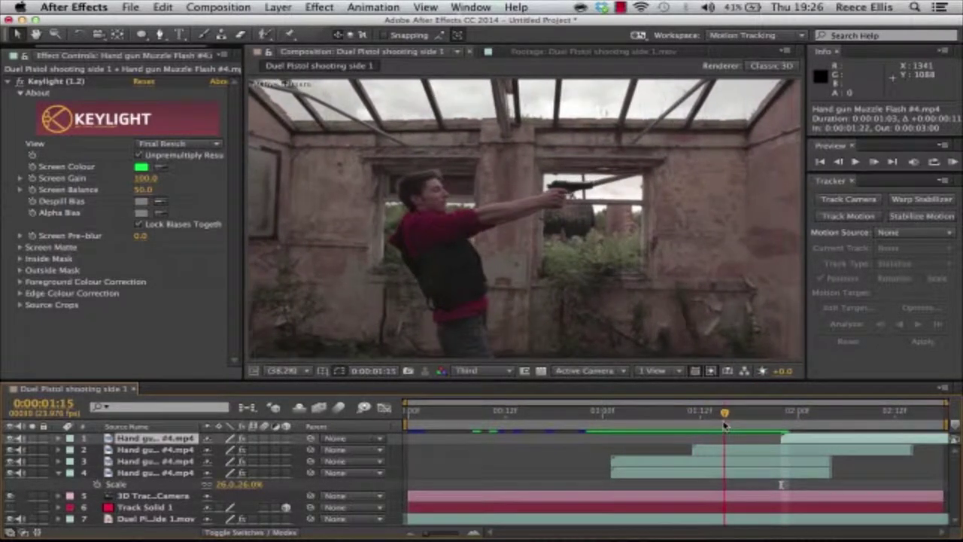
left_click_drag(724, 425, 781, 421)
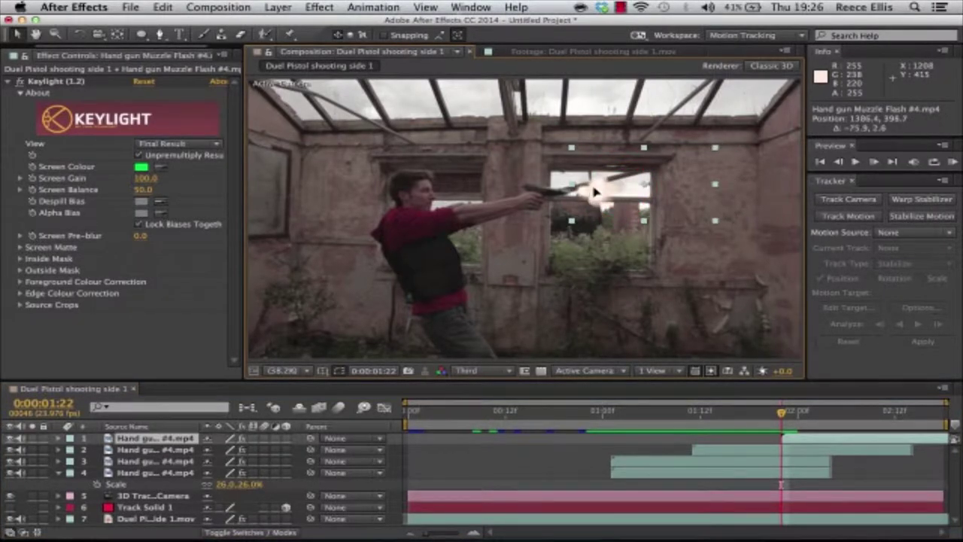
left_click_drag(764, 415, 407, 409)
- Collapse layer 4 and drop the White smoke green-screen footage on top, starting at frame 0
left_click(60, 459)
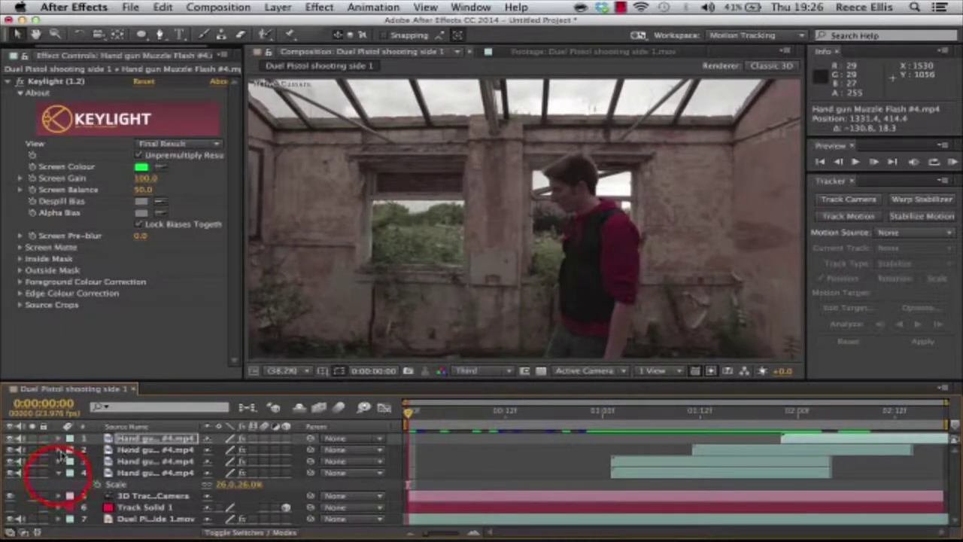
left_click(57, 474)
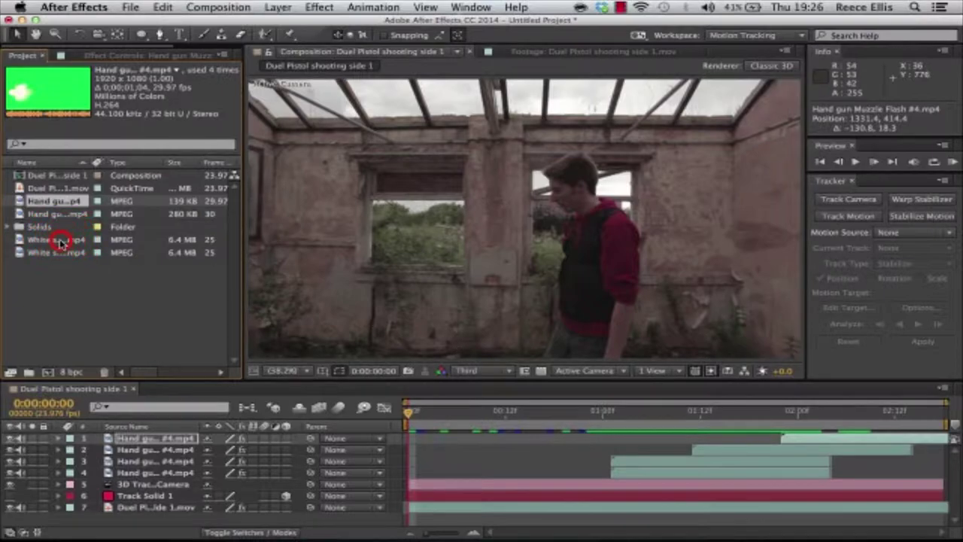
left_click(60, 241)
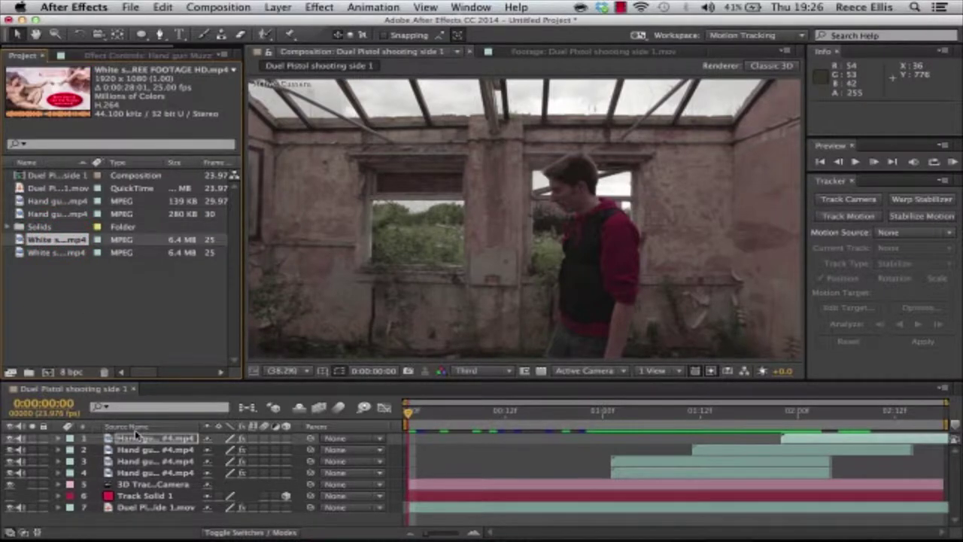
left_click_drag(135, 434, 137, 436)
mouse_move(414, 435)
left_mouse_down()
mouse_move(924, 437)
mouse_move(406, 442)
mouse_move(913, 436)
mouse_move(607, 451)
mouse_move(439, 452)
mouse_move(404, 441)
left_mouse_up()
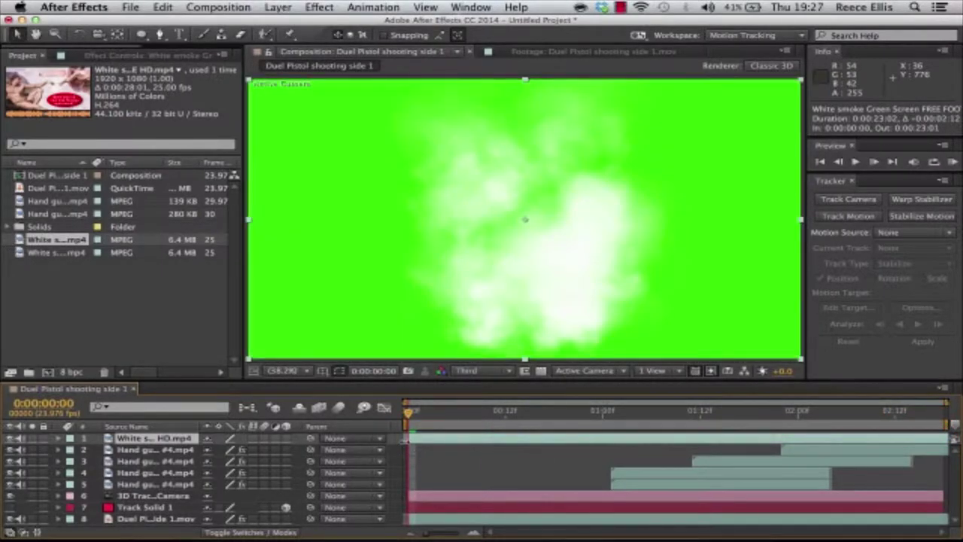
left_click(322, 6)
- Key out the smoke's green background with Keylight by sampling the screen colour
mouse_move(368, 193)
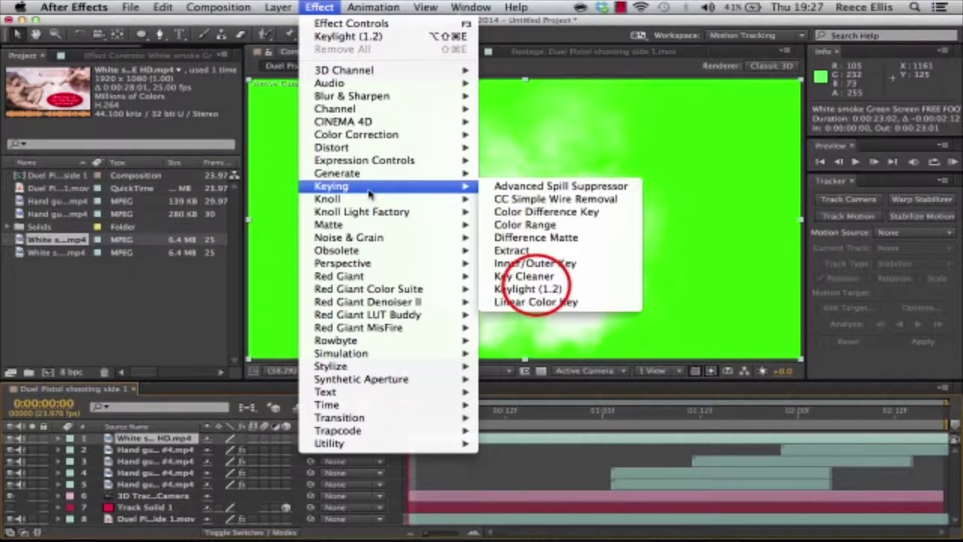
left_click(528, 289)
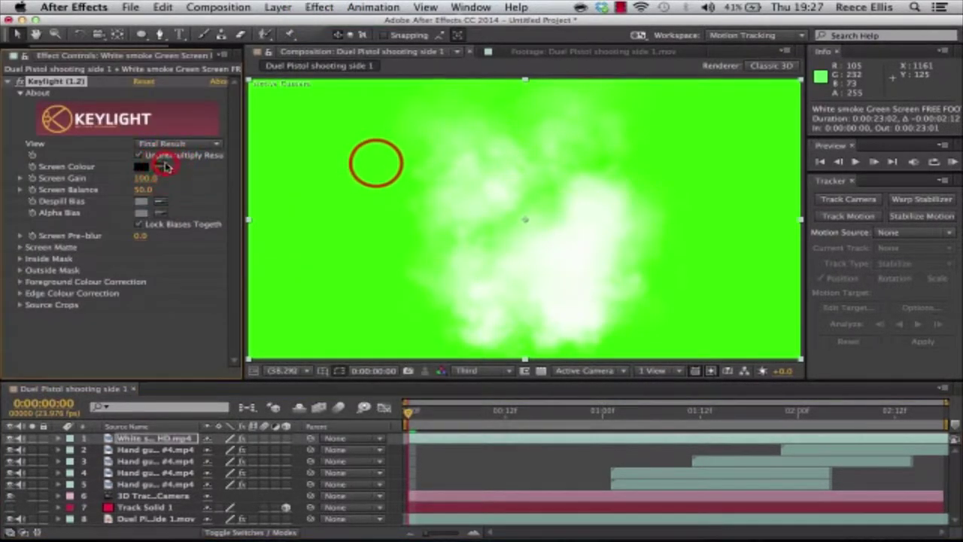
left_click(376, 163)
left_click(172, 437)
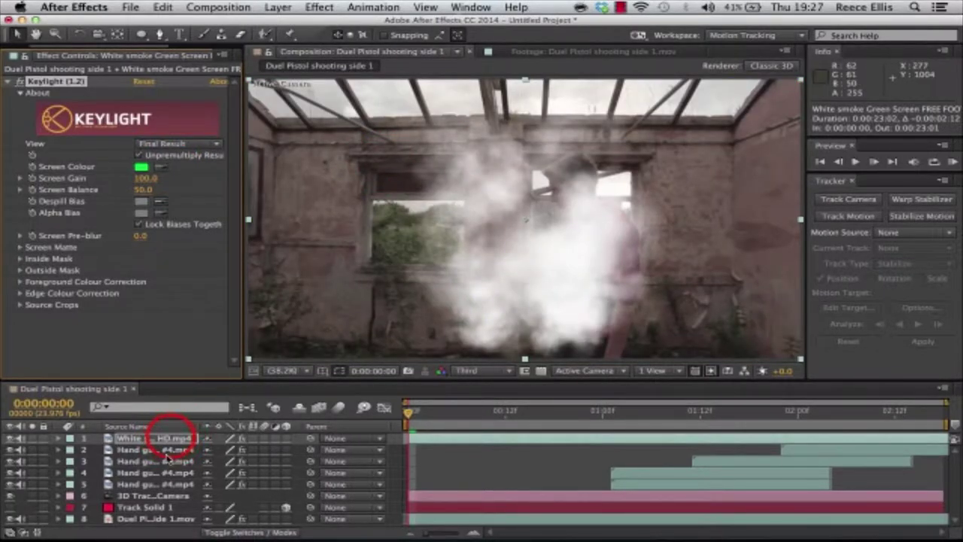
left_click_drag(477, 413, 419, 416)
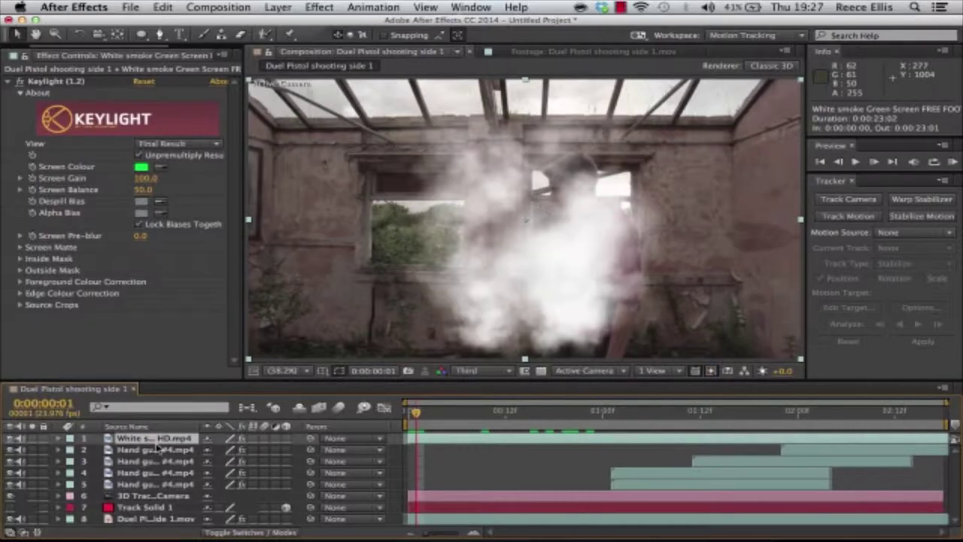
- Rotate the smoke layer to -90° and preview it from near the start
key("r")
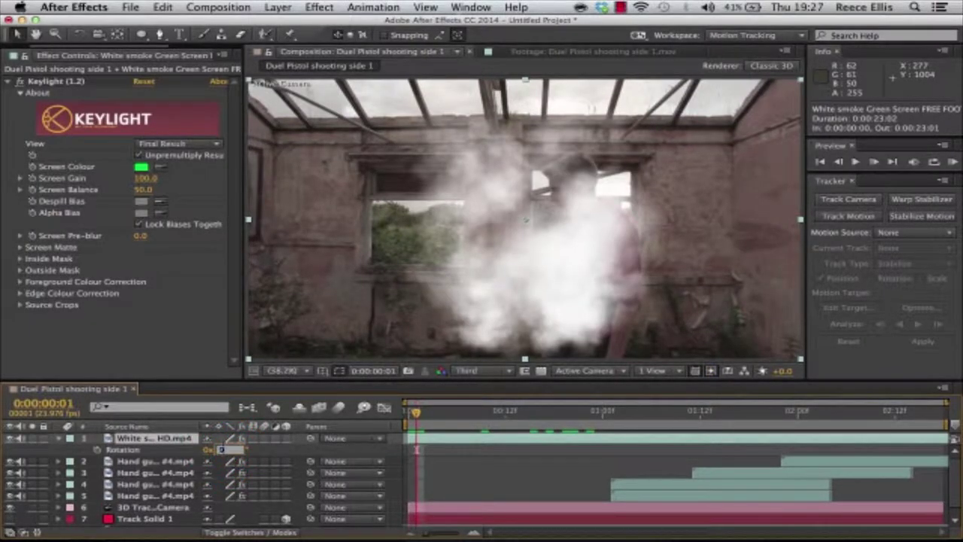
type("-90")
key("Return")
left_click(485, 419)
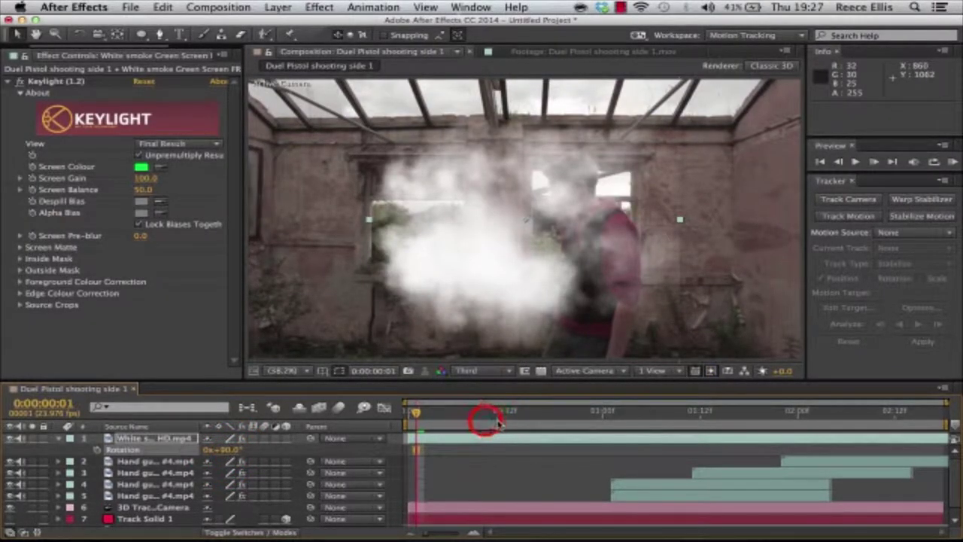
left_click_drag(496, 423, 724, 414)
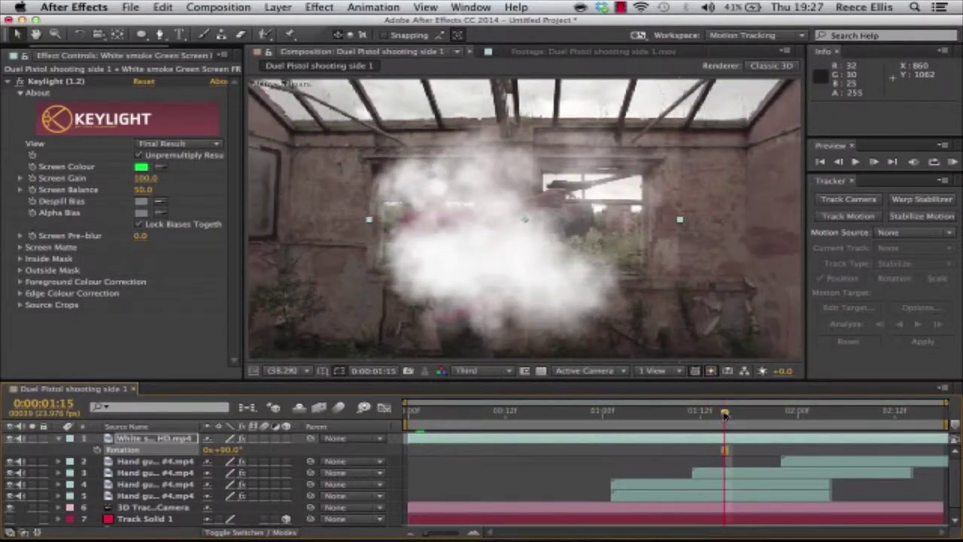
left_click(430, 413)
left_click(429, 427)
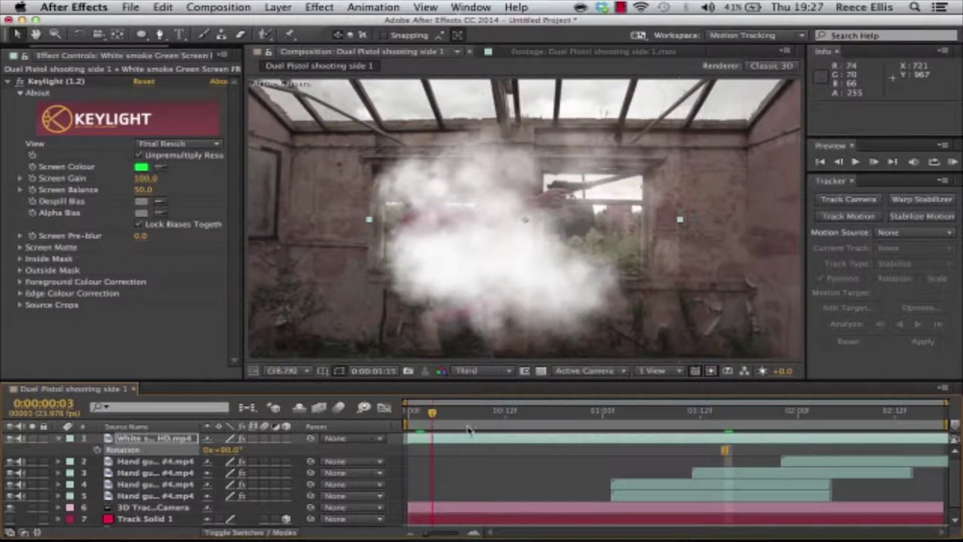
key("space")
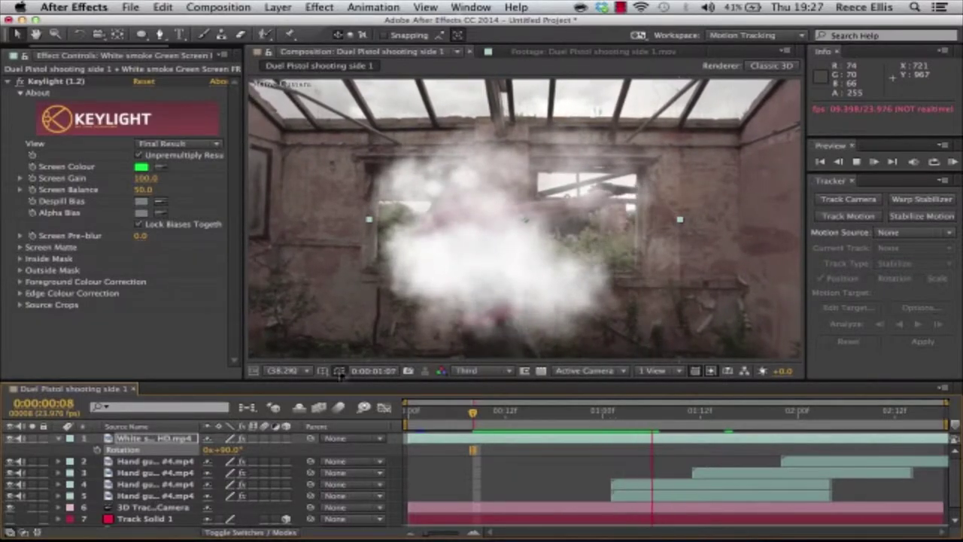
- Turn on 3D for the smoke layer, parent it to 7. Track Solid 1, and preview
left_click(472, 414)
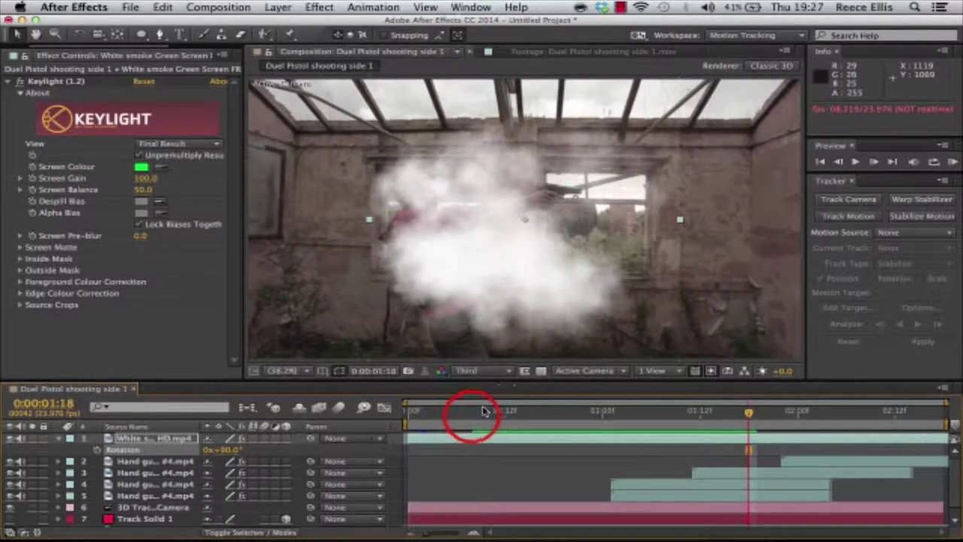
left_click(287, 439)
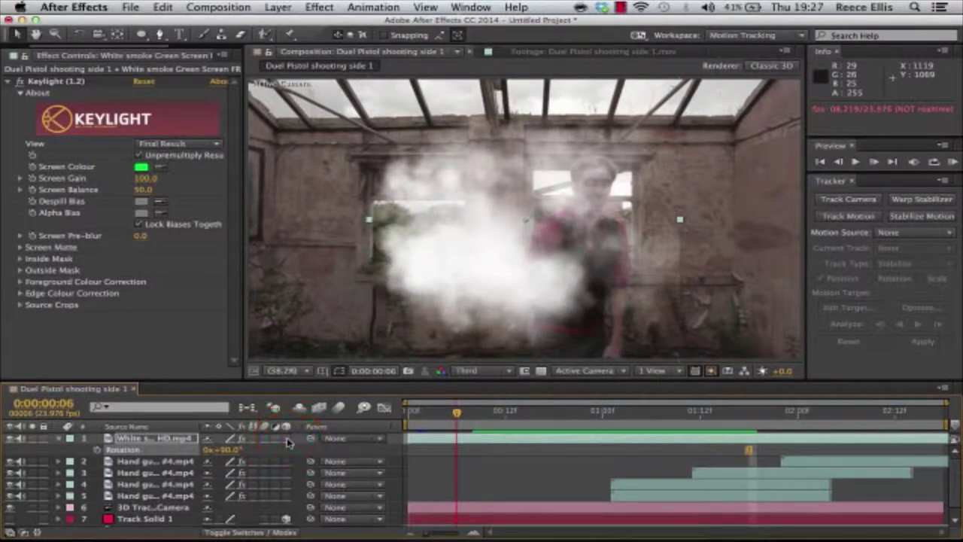
left_click(286, 442)
left_click(58, 441)
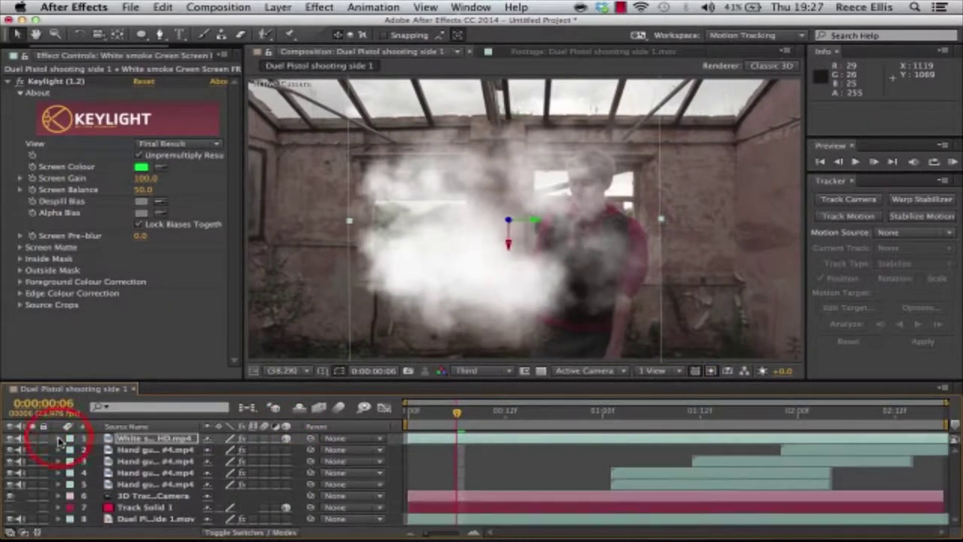
left_click(346, 439)
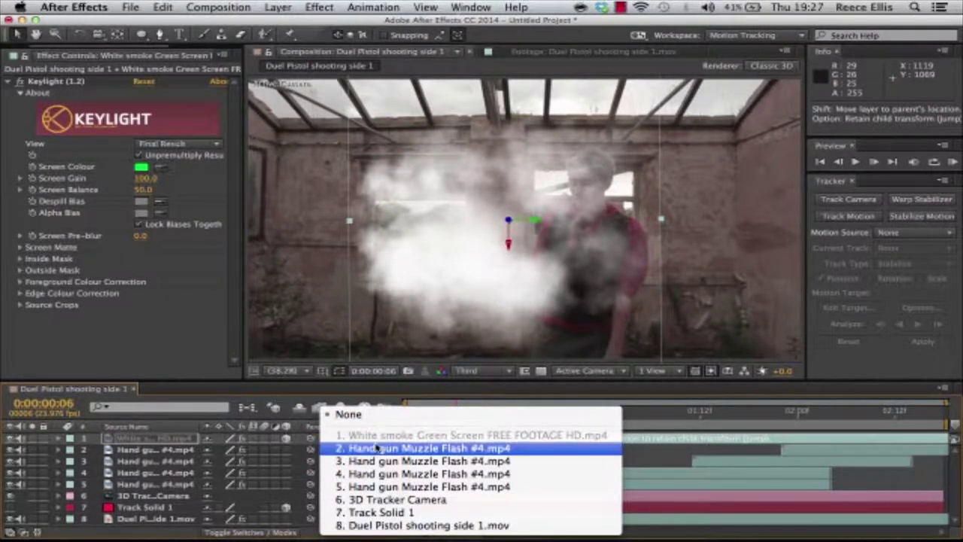
left_click(355, 512)
left_click_drag(456, 411, 425, 412)
key("space")
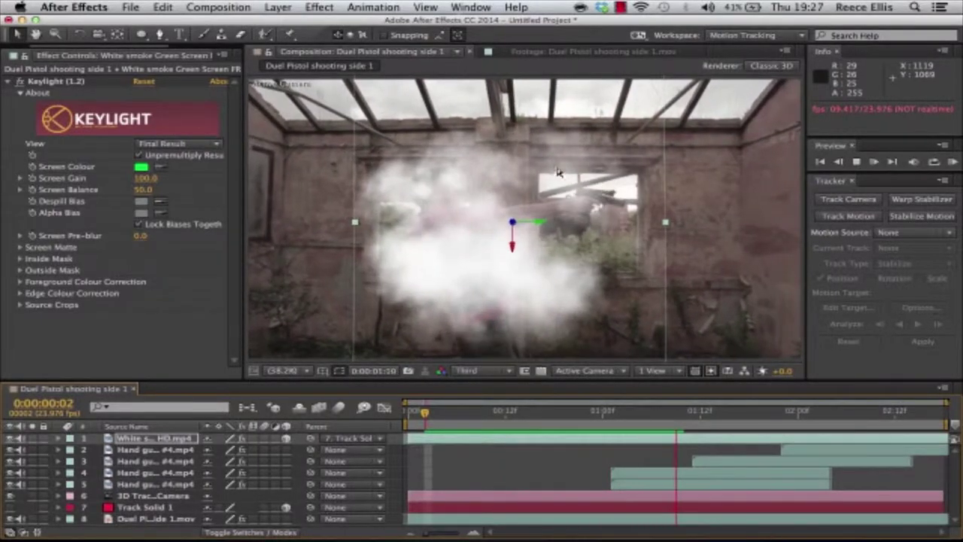
left_click(462, 273)
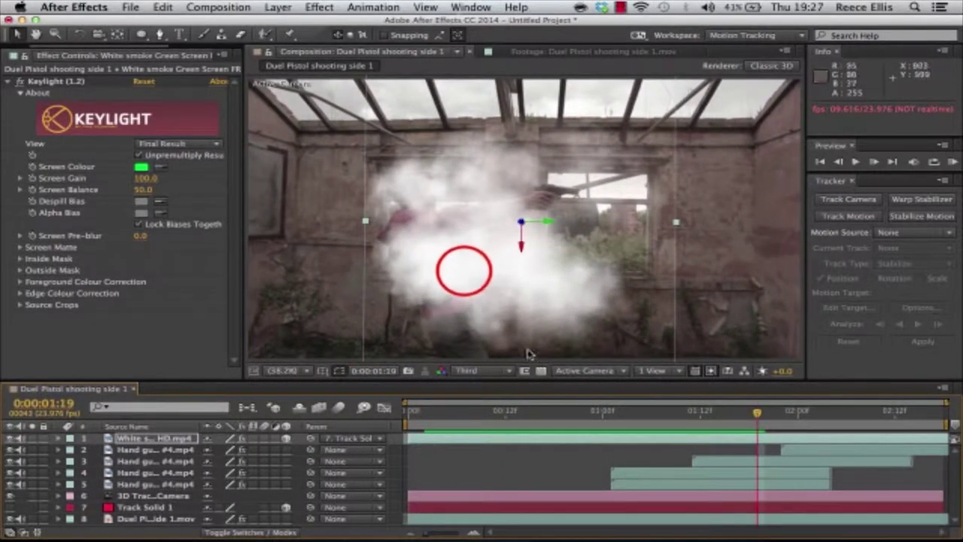
left_click_drag(522, 413, 423, 421)
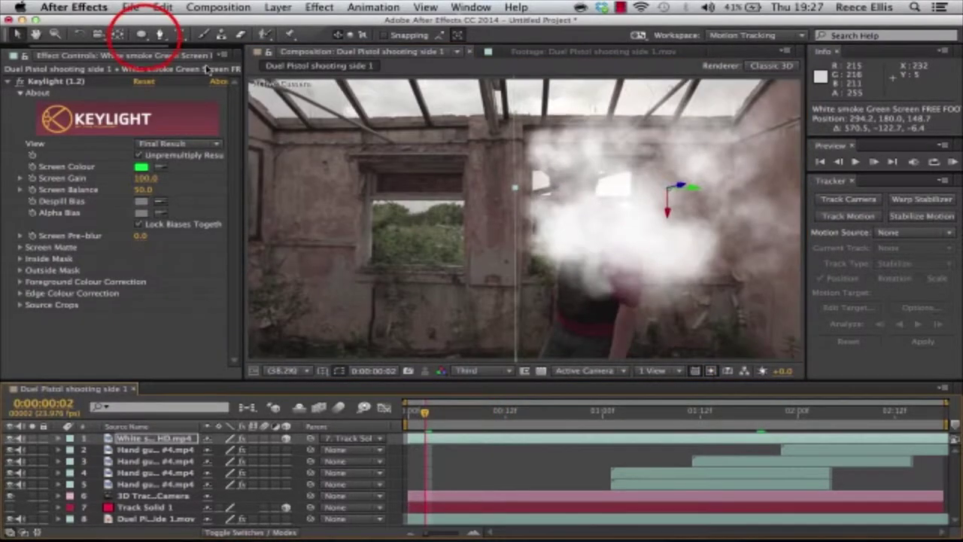
- Draw an elliptical mask over the upper-right smoke and feather it to 203 pixels
left_click(141, 35)
mouse_move(568, 167)
left_mouse_down()
mouse_move(583, 180)
mouse_move(741, 214)
mouse_move(765, 232)
mouse_move(746, 225)
left_mouse_up()
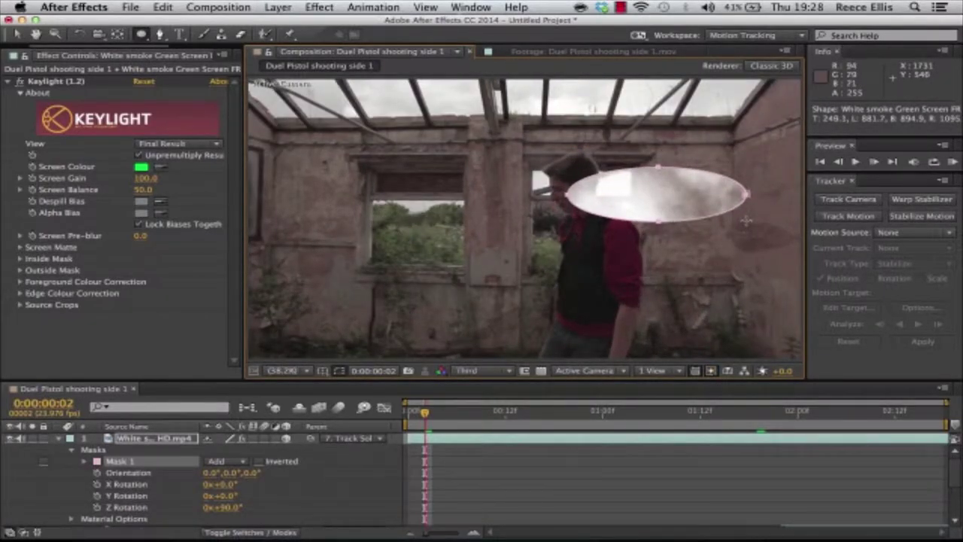
left_click(136, 444)
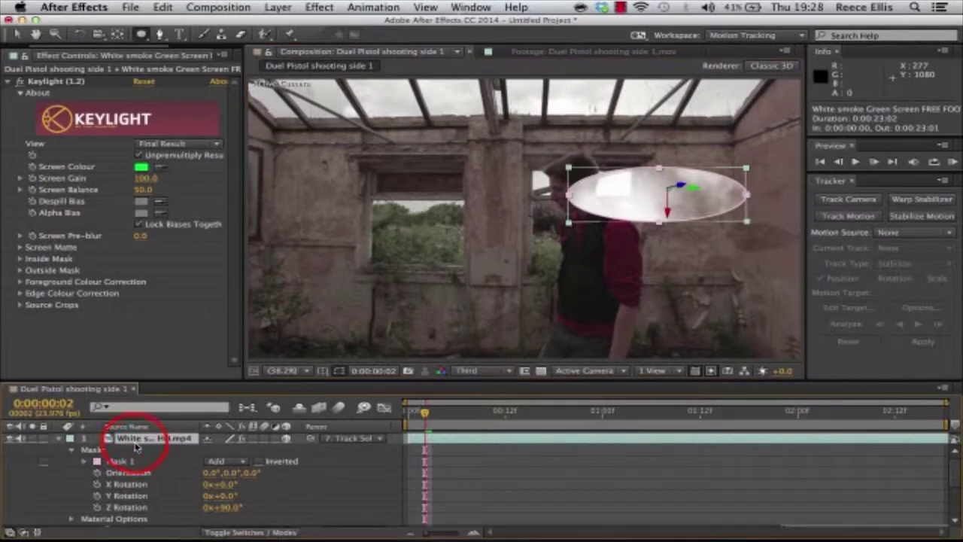
key("m")
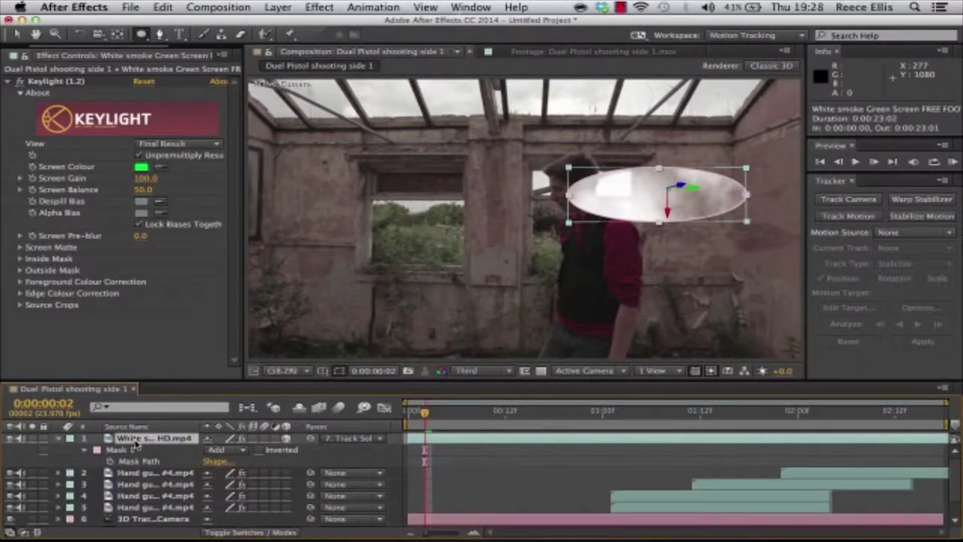
left_click(85, 450)
left_click(85, 450)
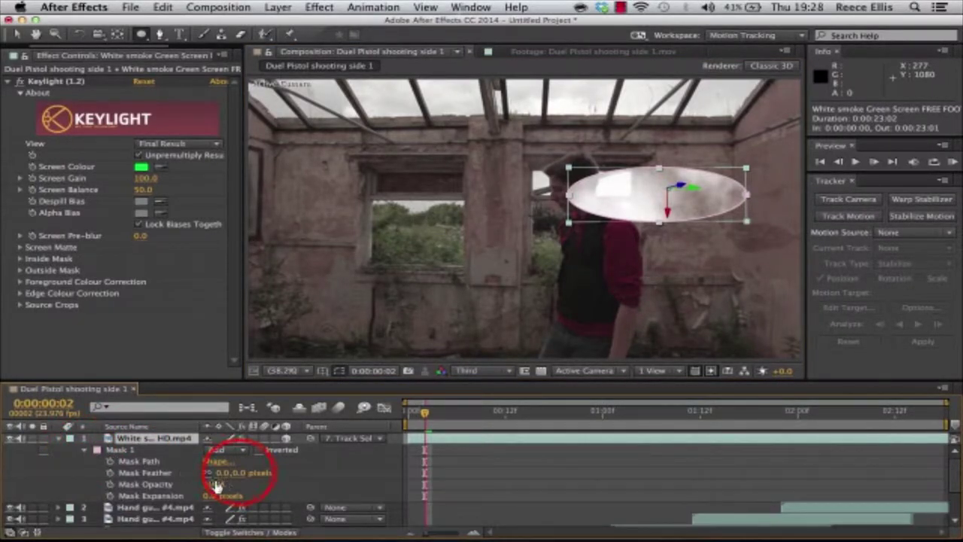
left_click_drag(226, 474, 383, 461)
left_click(585, 187)
left_click(18, 33)
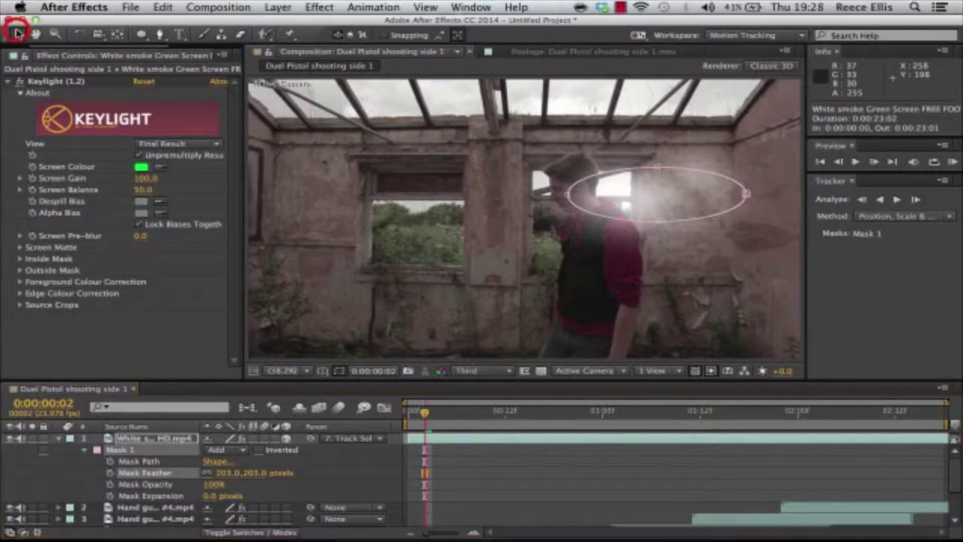
- Scale the smoke to 65% and slide its layer to begin at 0:00:01:01
key("s")
left_click_drag(231, 450, 211, 450)
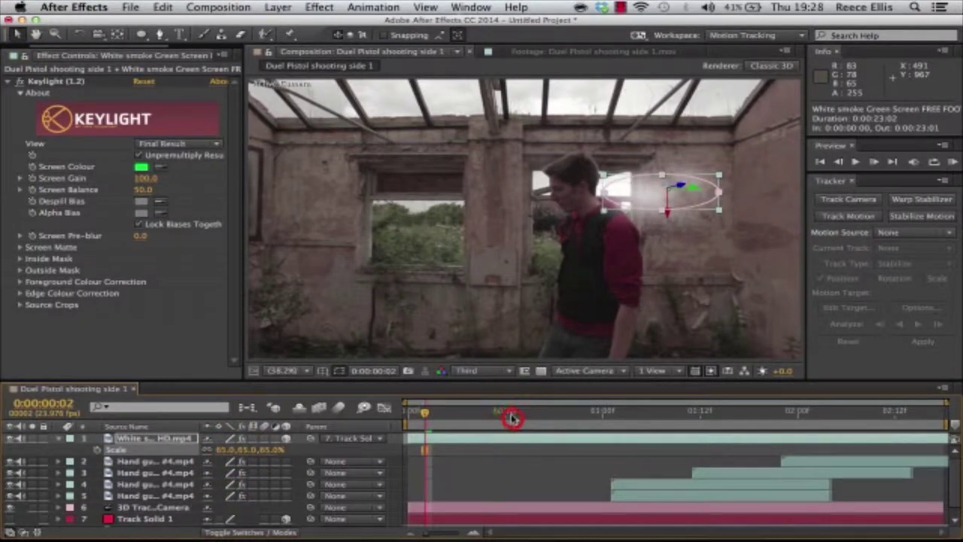
left_click_drag(511, 418, 612, 419)
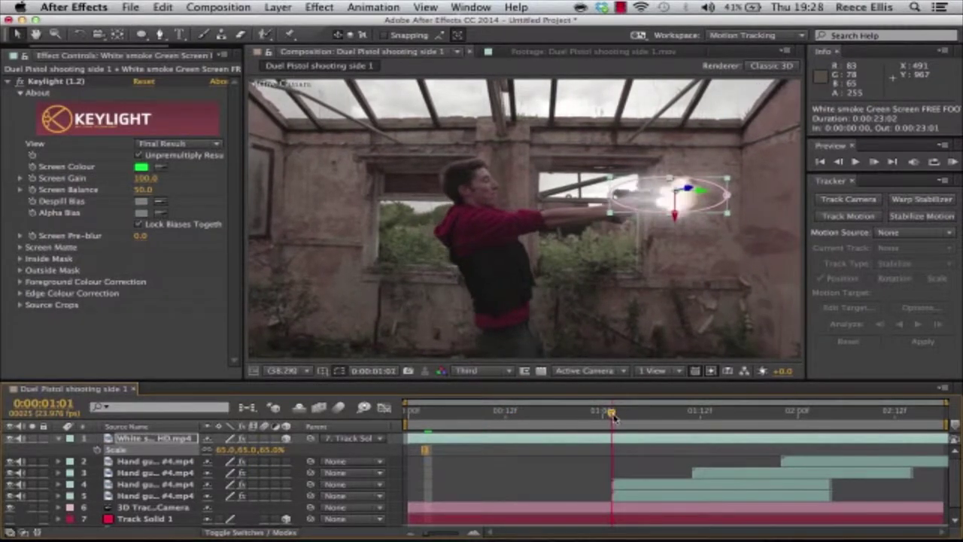
left_click_drag(485, 436, 492, 441)
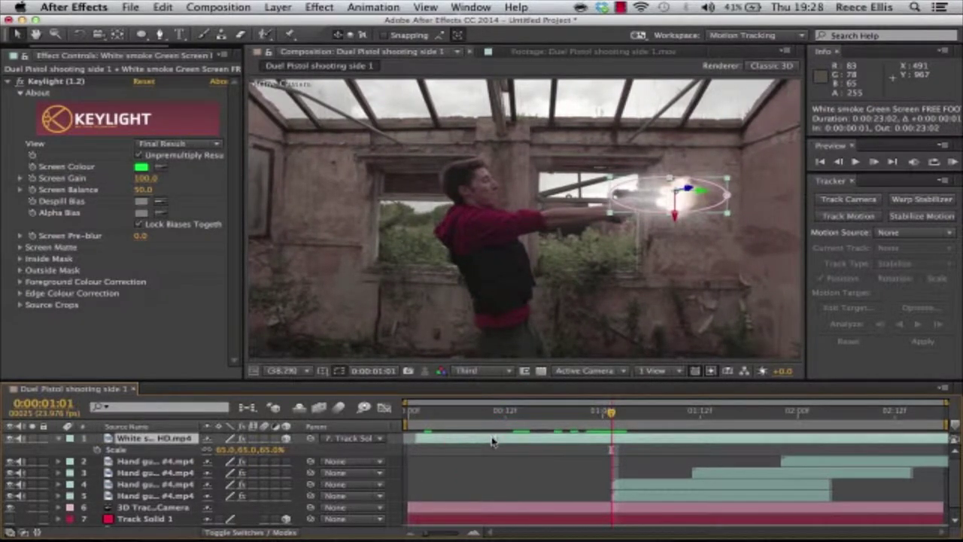
left_click_drag(574, 433, 692, 436)
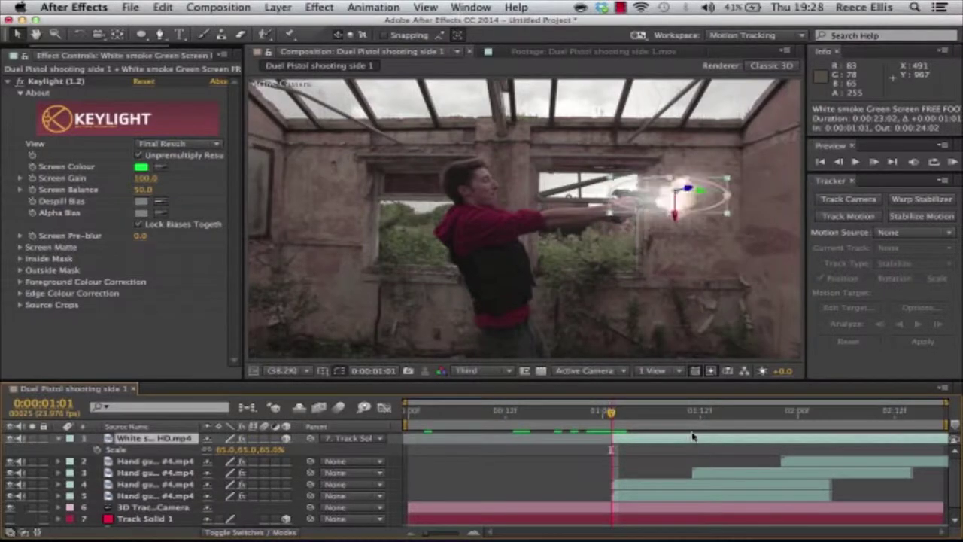
left_click_drag(602, 412, 660, 419)
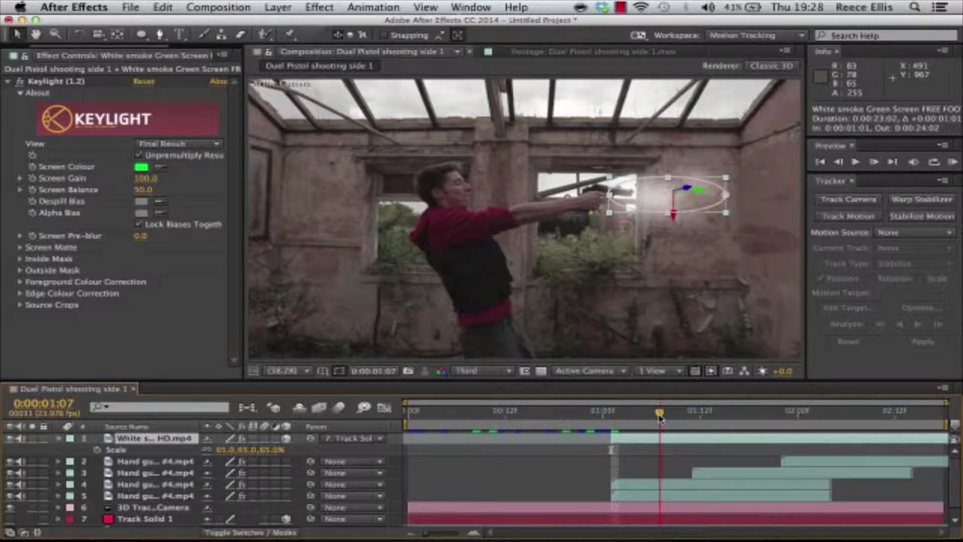
left_click_drag(661, 418, 614, 413)
key("m")
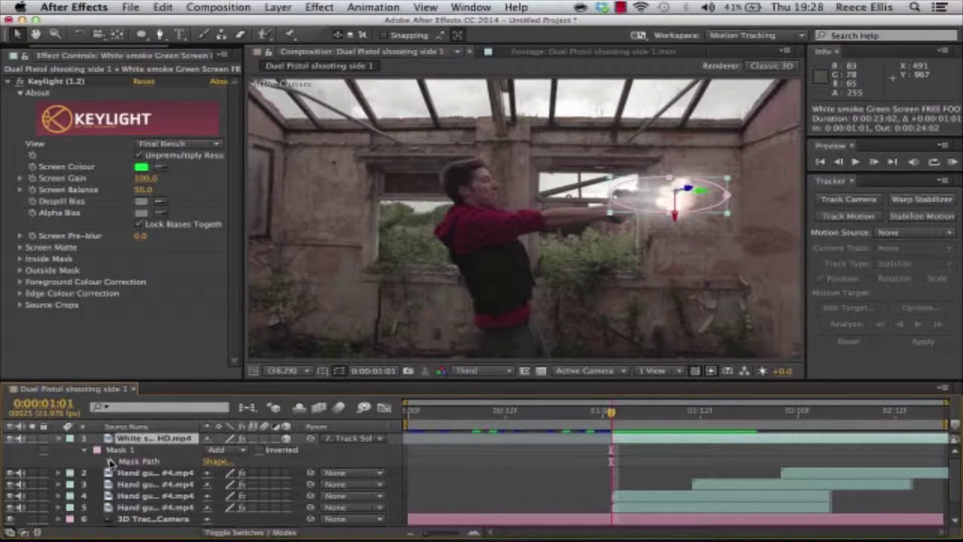
- Keyframe the smoke's Mask Path, then at a later frame stretch its vertices back toward the gun
left_click(110, 461)
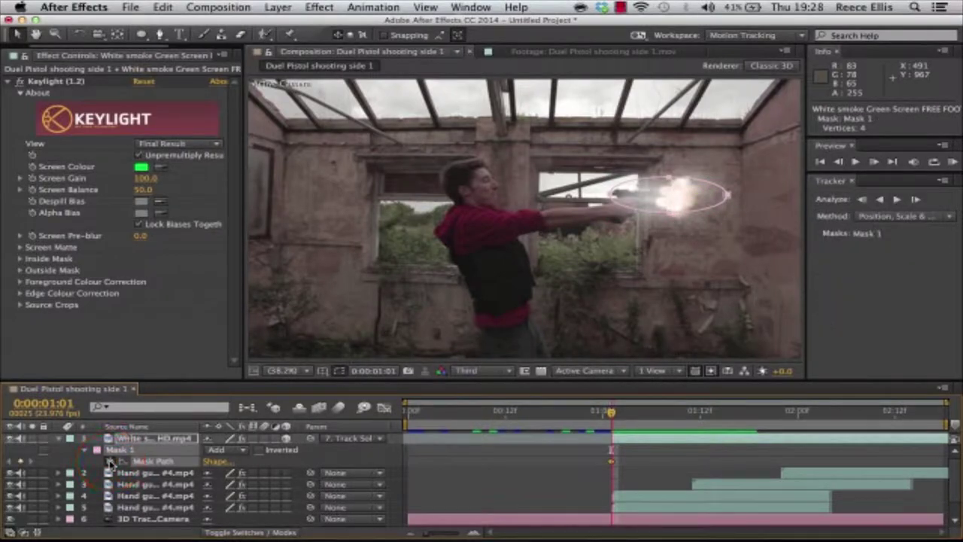
left_click_drag(612, 411, 694, 416)
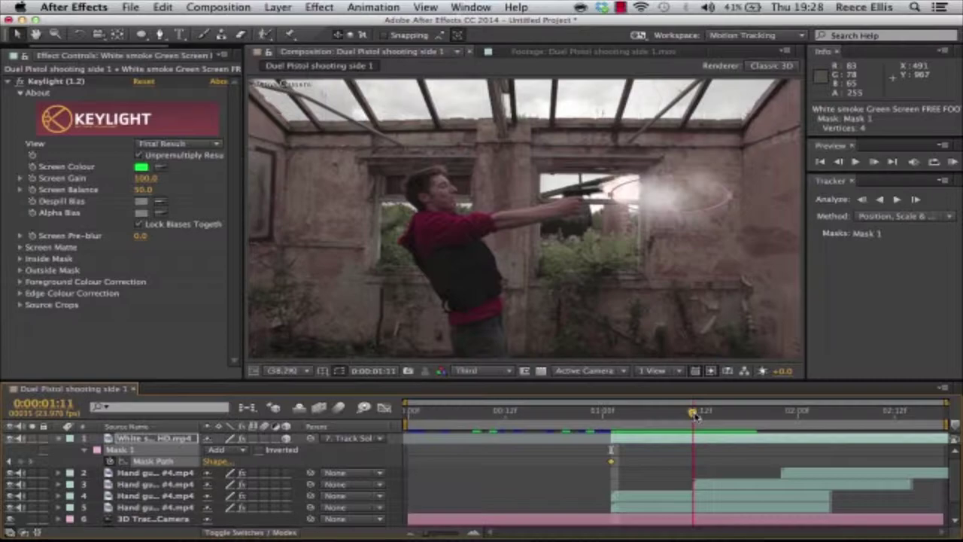
left_click(618, 196)
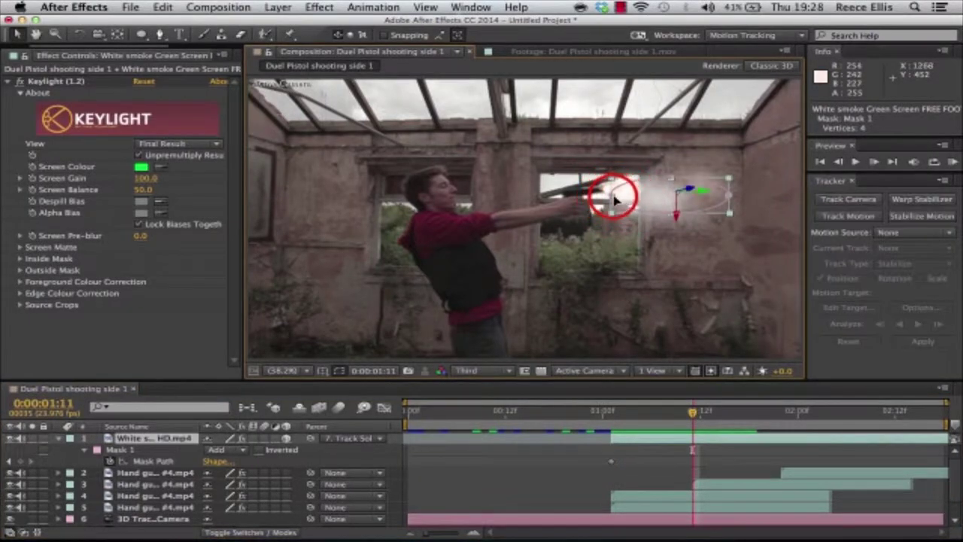
left_click(615, 198)
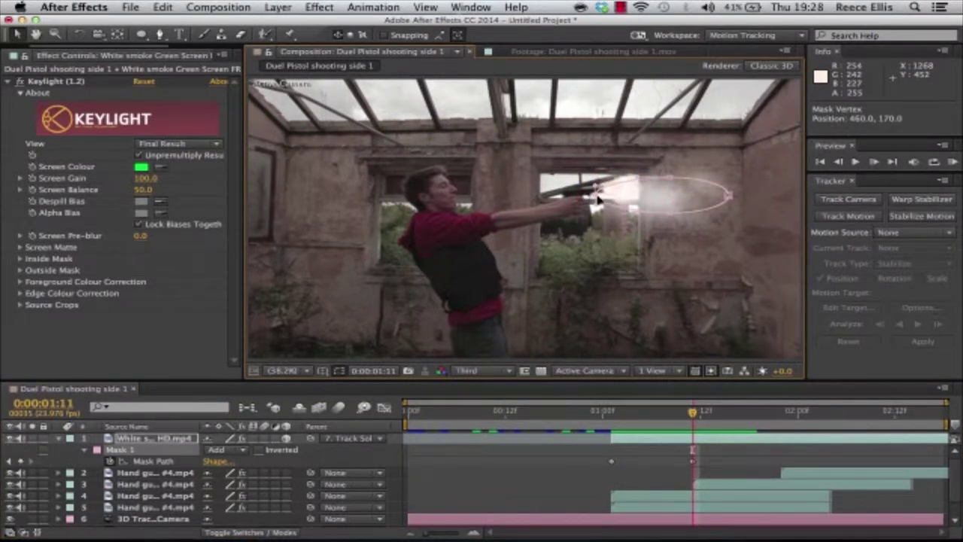
left_click_drag(693, 411, 797, 420)
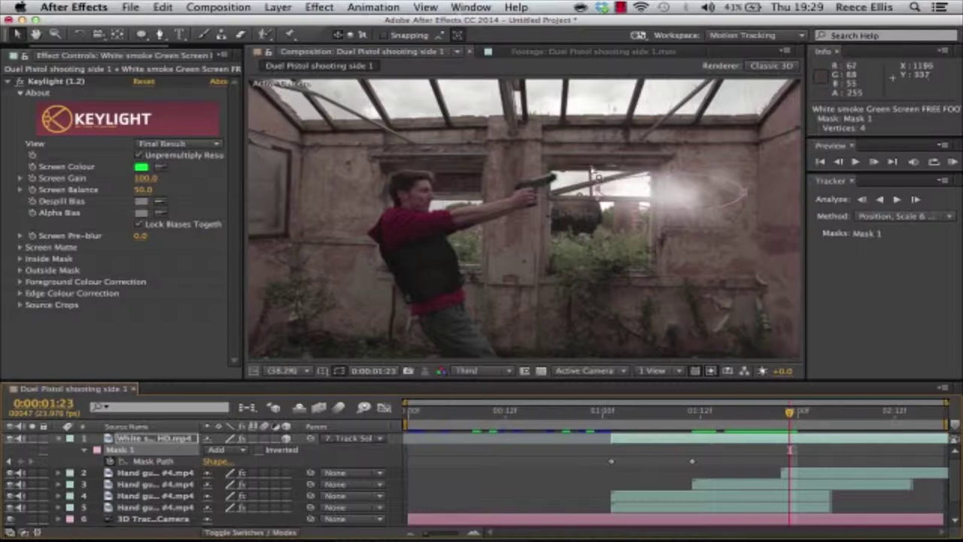
left_click_drag(590, 184, 570, 190)
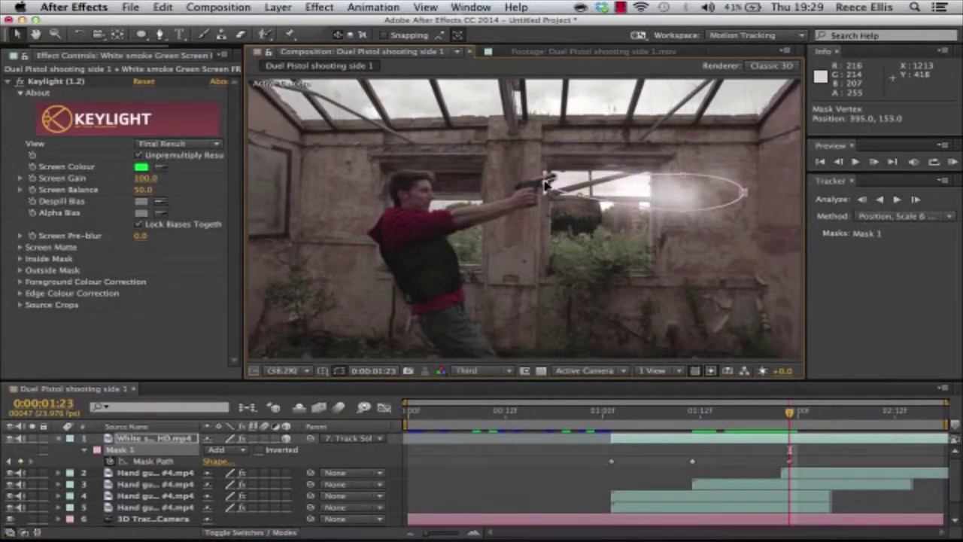
left_click_drag(679, 172, 590, 173)
mouse_move(683, 209)
left_mouse_down()
mouse_move(686, 220)
mouse_move(692, 211)
left_mouse_up()
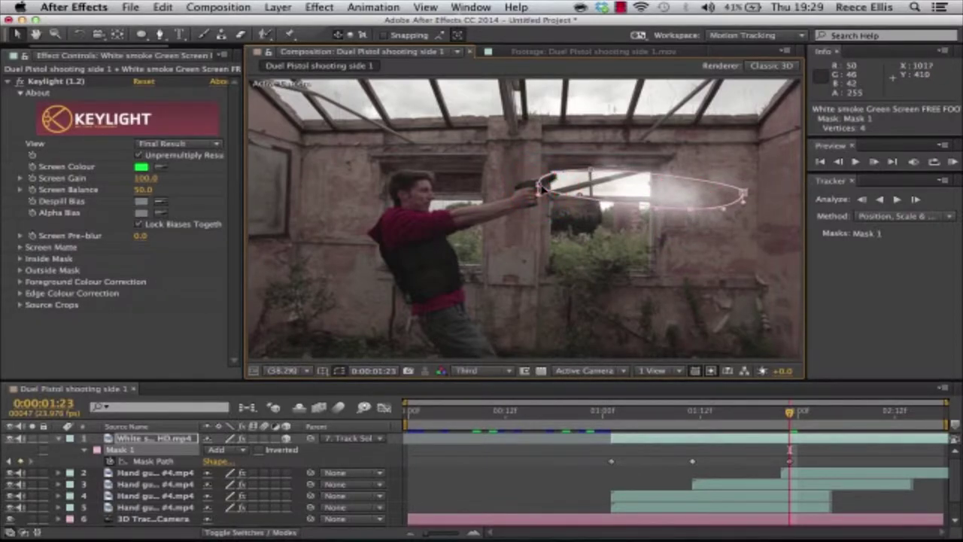
left_click_drag(540, 190, 540, 202)
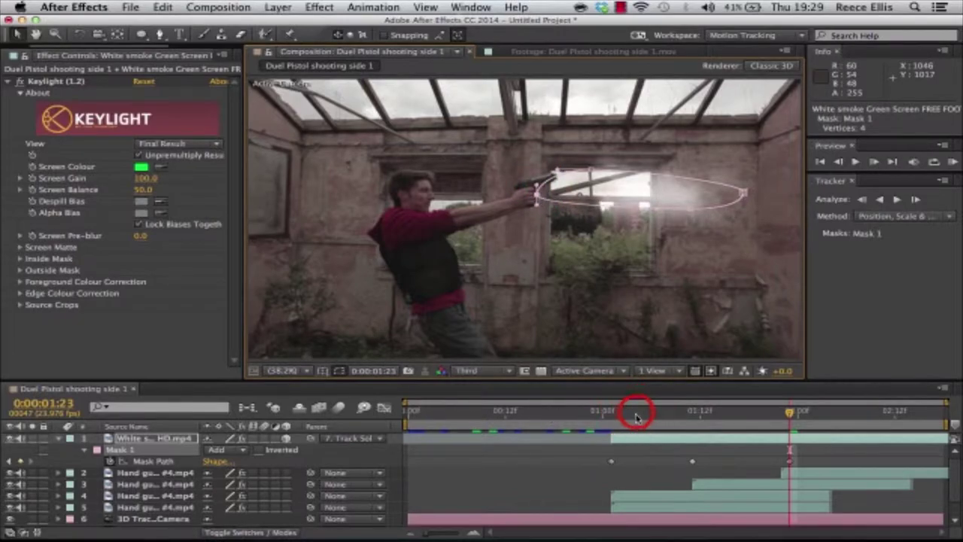
- Play the shot from the start to review the animated smoke mask around the firing frame
left_click_drag(636, 410, 788, 412)
left_click(433, 406)
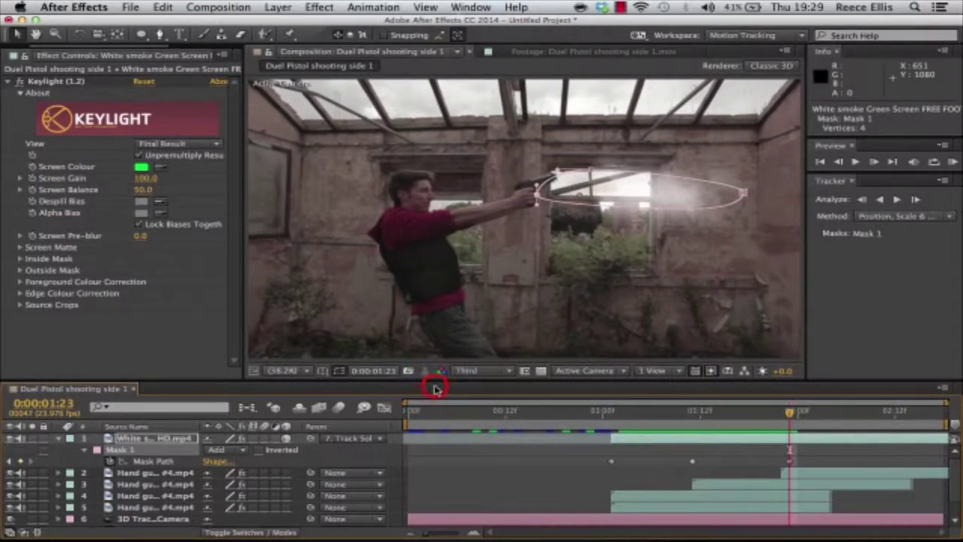
left_click(60, 437)
left_click(128, 484)
left_click_drag(477, 404, 408, 412)
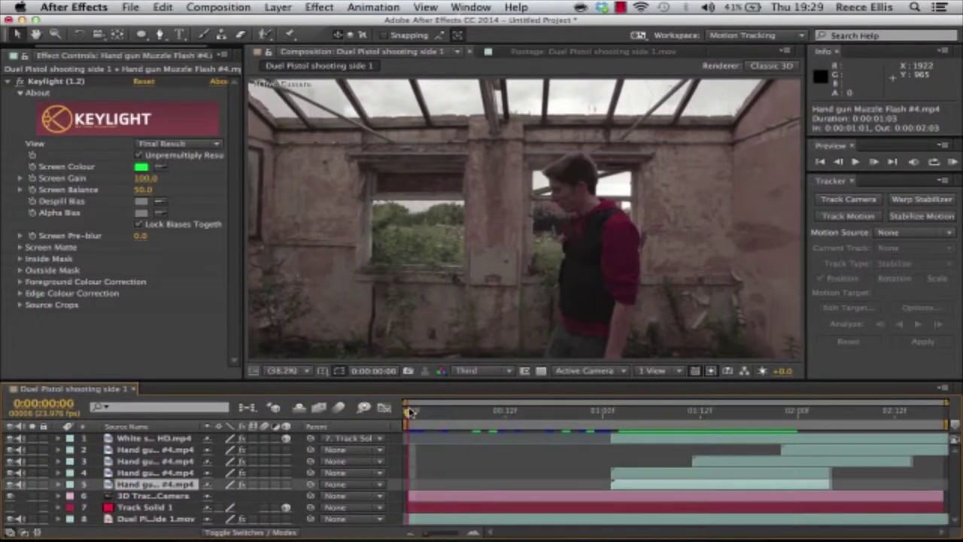
key("space")
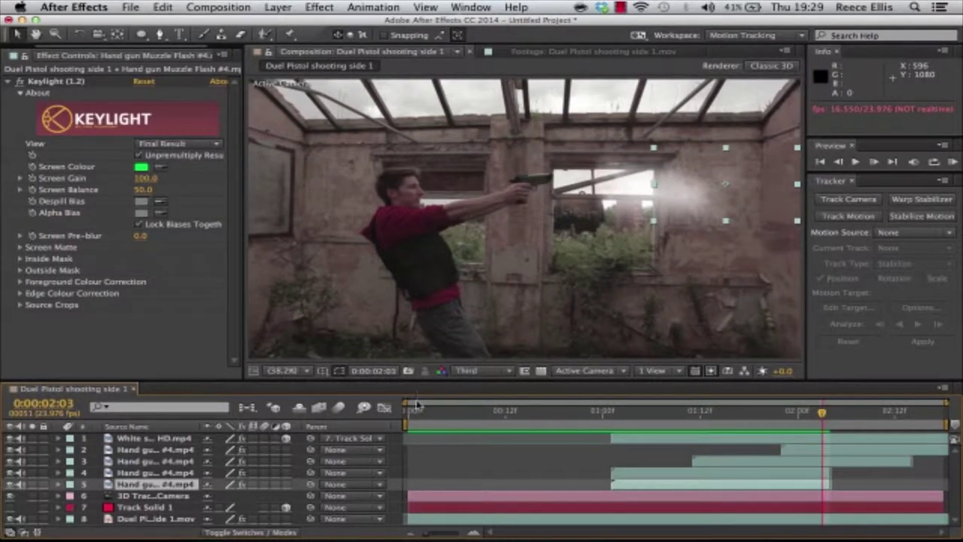
left_click(131, 437)
left_click(608, 407)
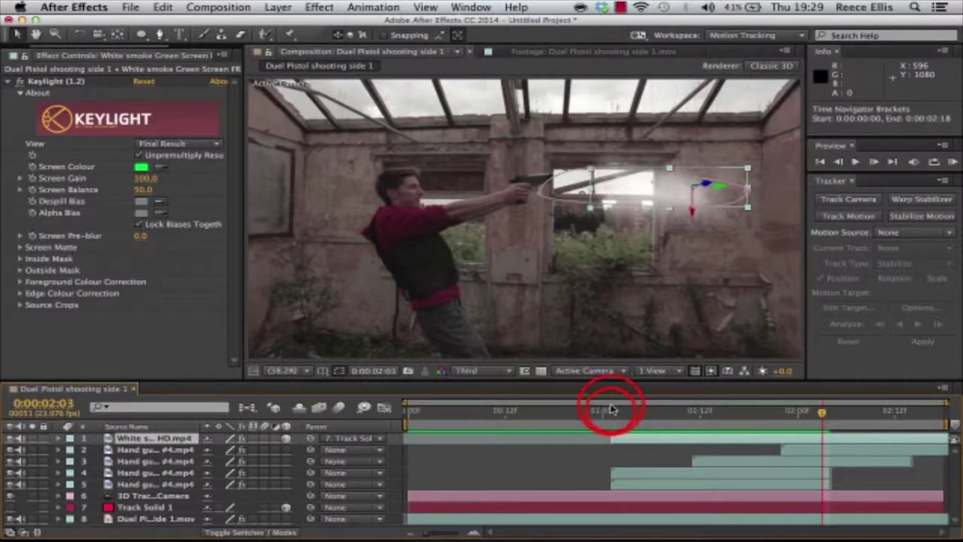
mouse_move(613, 410)
left_mouse_down()
mouse_move(599, 411)
mouse_move(609, 413)
left_mouse_up()
- Keyframe the white smoke's opacity at 0% a few frames before the smoke appears
key("t")
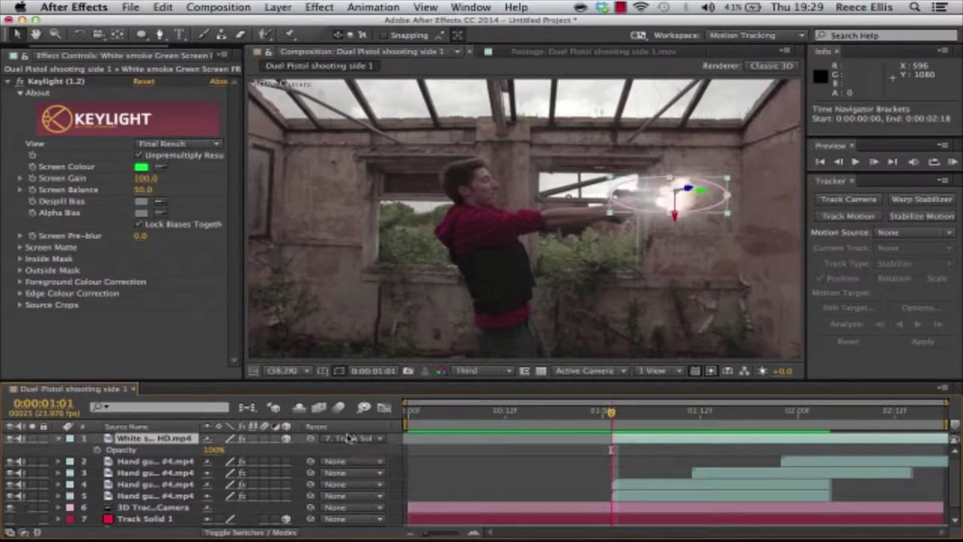
left_click(98, 449)
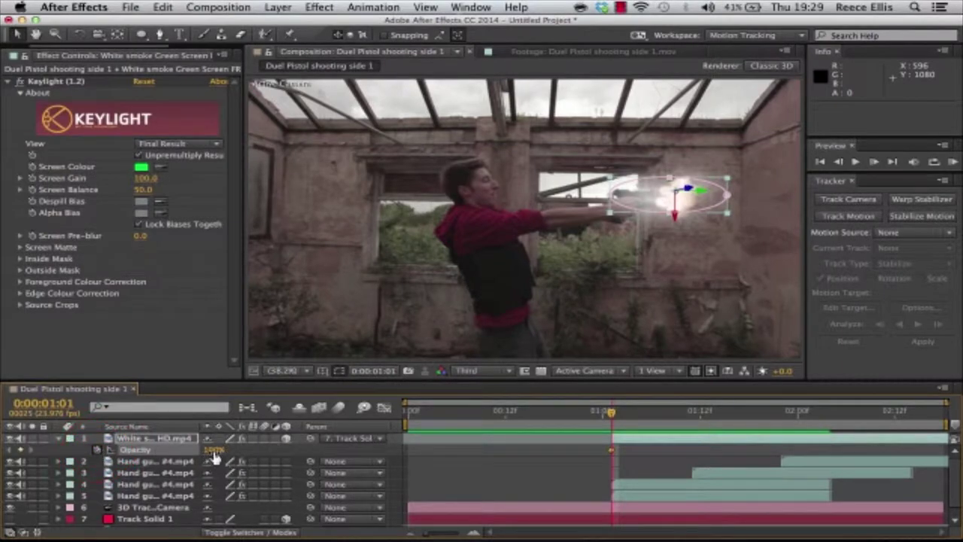
left_click(610, 438)
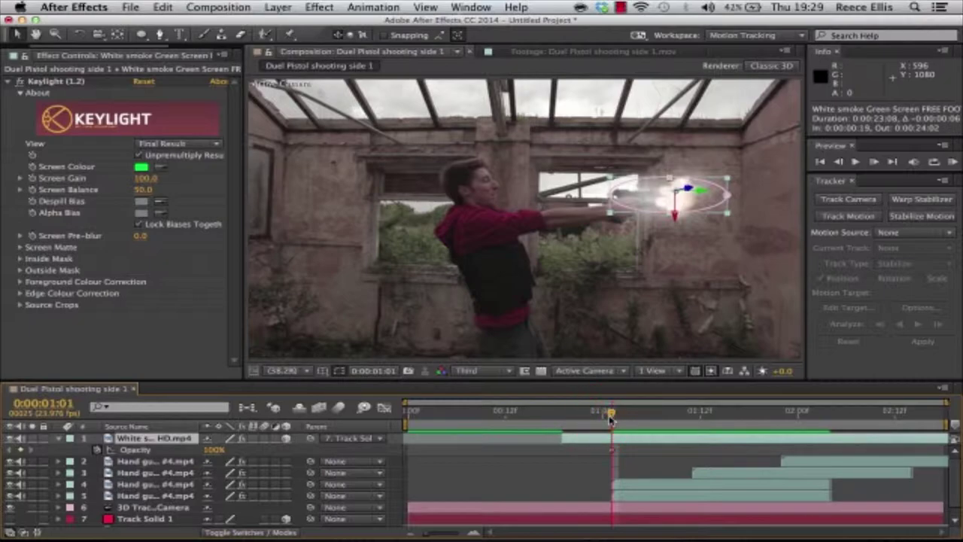
left_click_drag(611, 418, 563, 417)
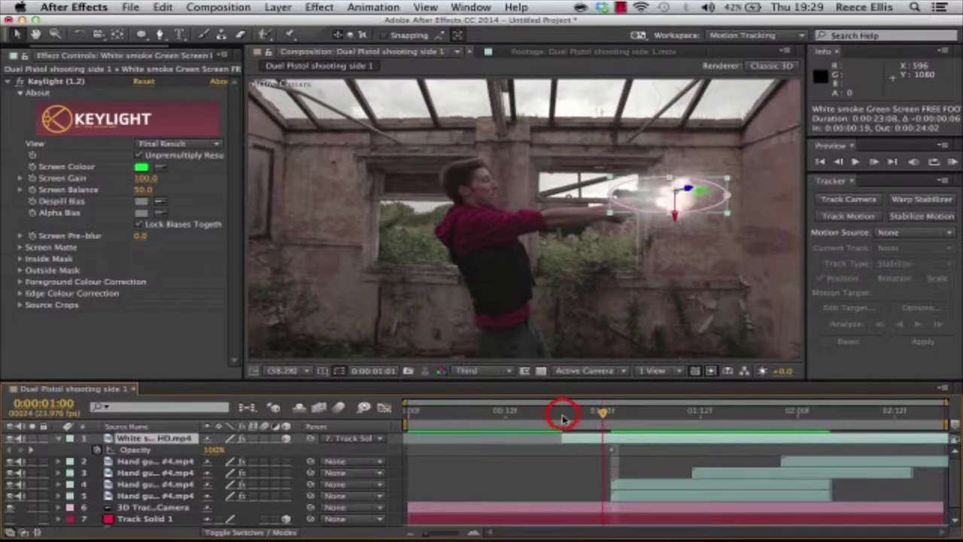
type("0")
key("Return")
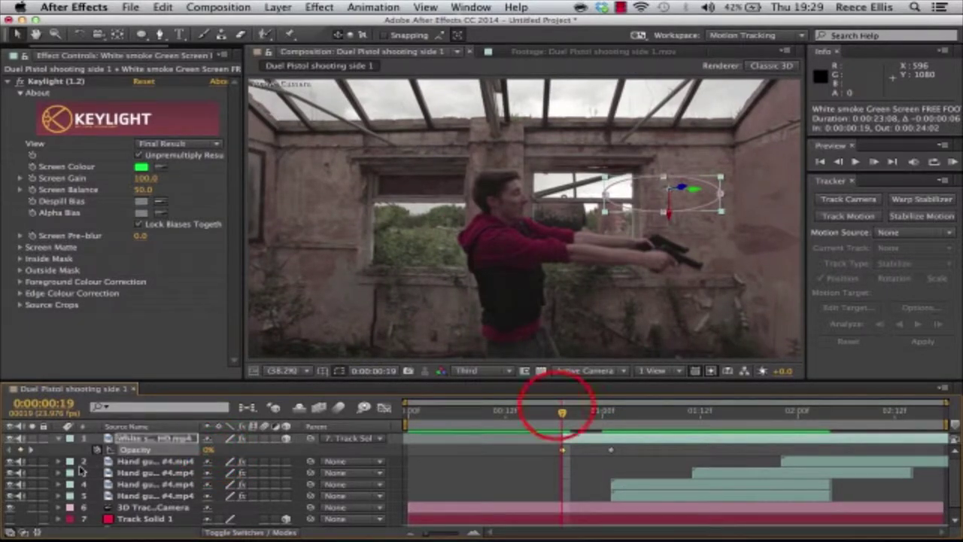
- Add a 50% opacity keyframe at the one-second mark so the smoke fades in
left_click_drag(556, 410, 598, 408)
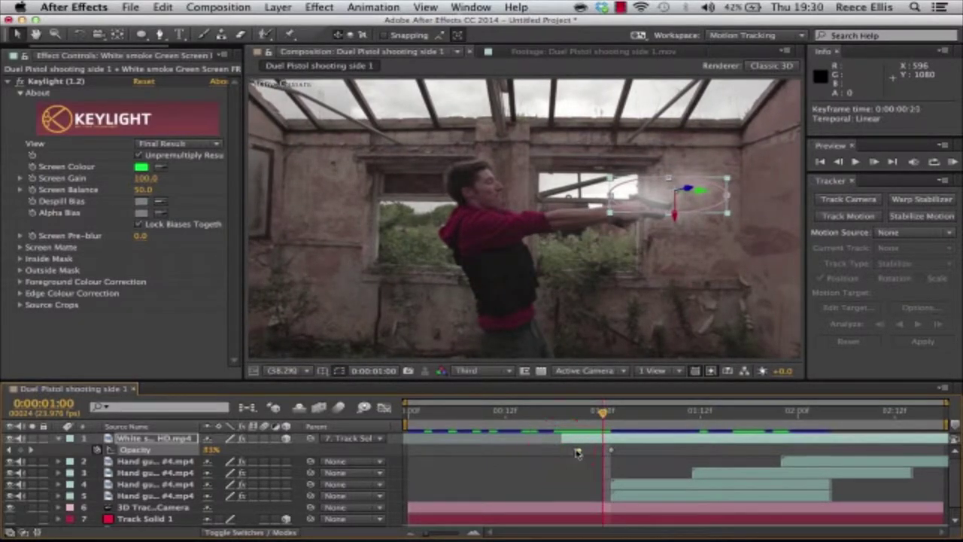
mouse_move(610, 449)
left_mouse_down()
mouse_move(628, 452)
mouse_move(602, 450)
left_mouse_up()
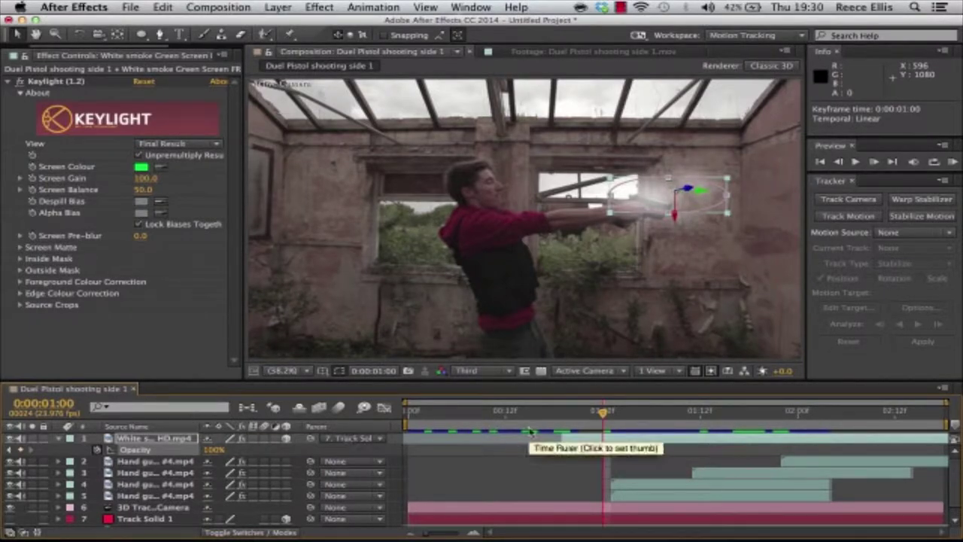
type("50")
key("Return")
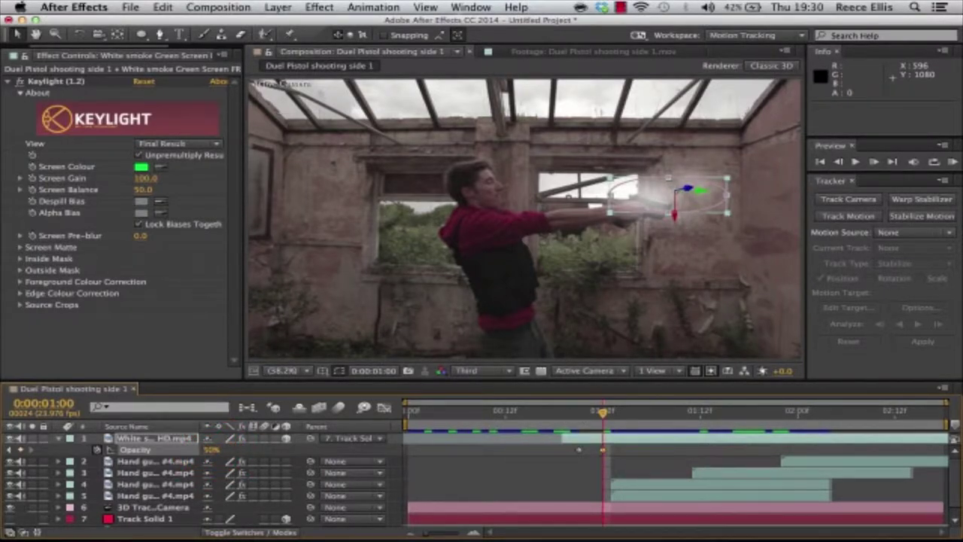
left_click_drag(602, 419, 643, 414)
left_click(579, 451)
left_click(555, 412)
left_click(499, 479)
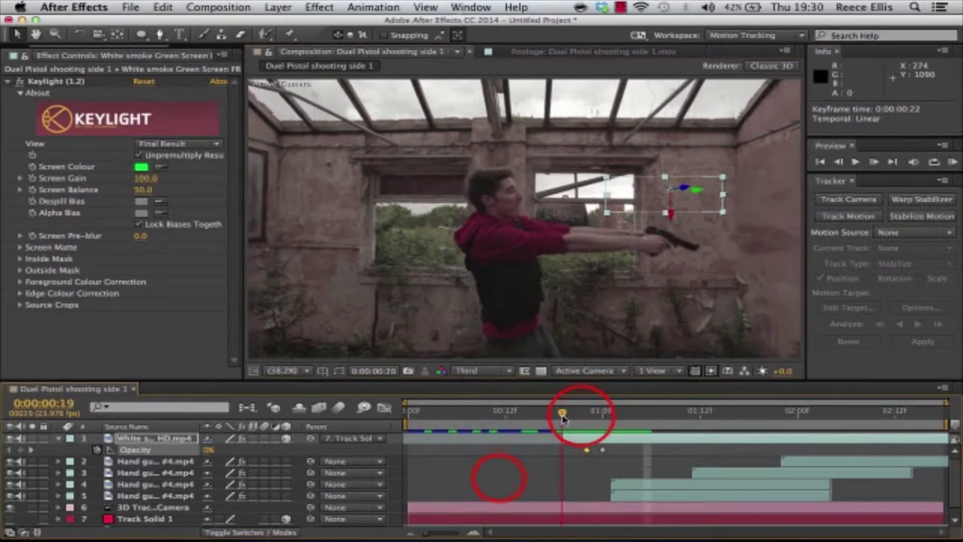
key("space")
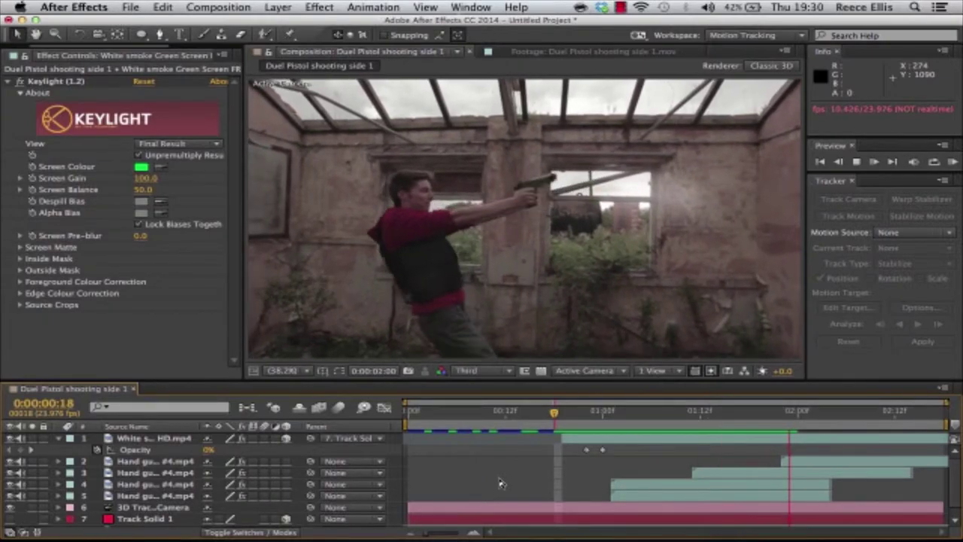
left_click(547, 407)
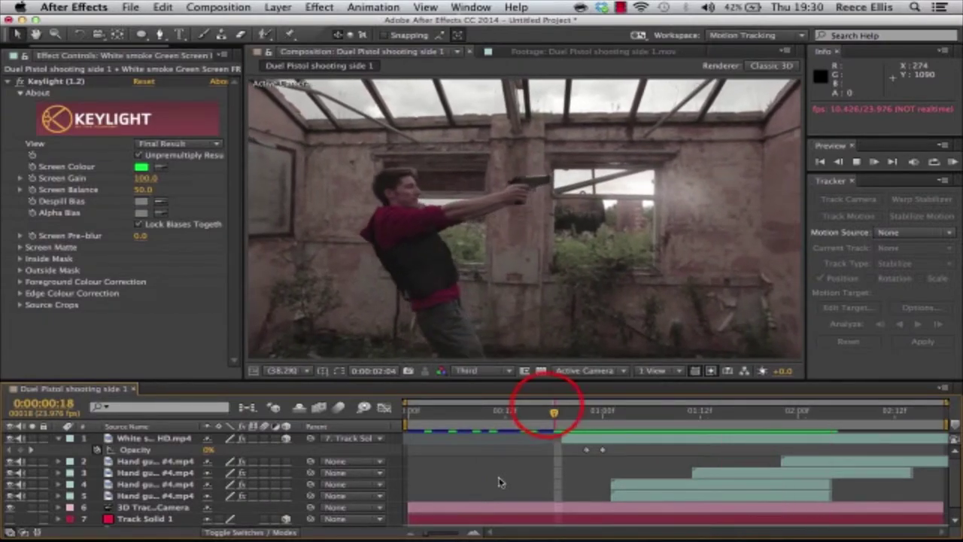
left_click_drag(516, 410, 741, 411)
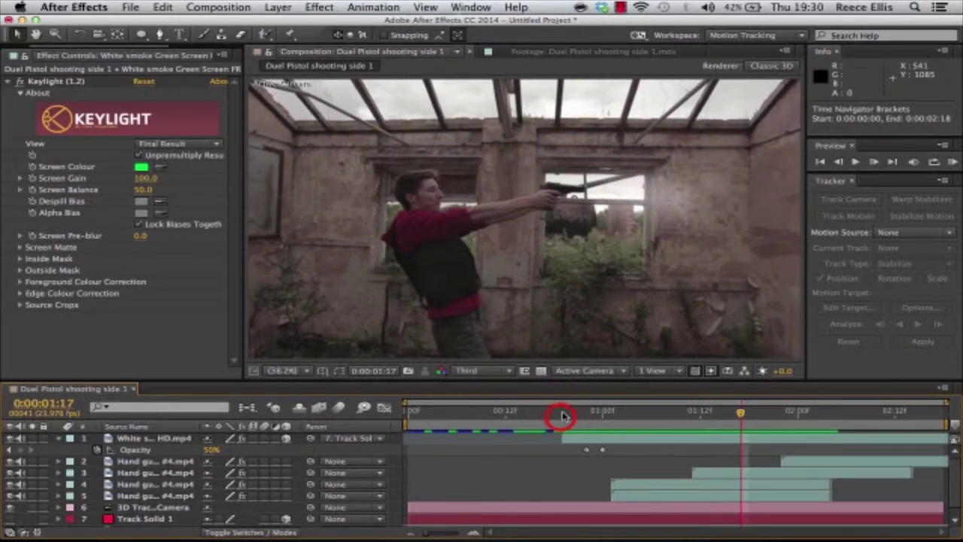
left_click_drag(563, 416, 757, 393)
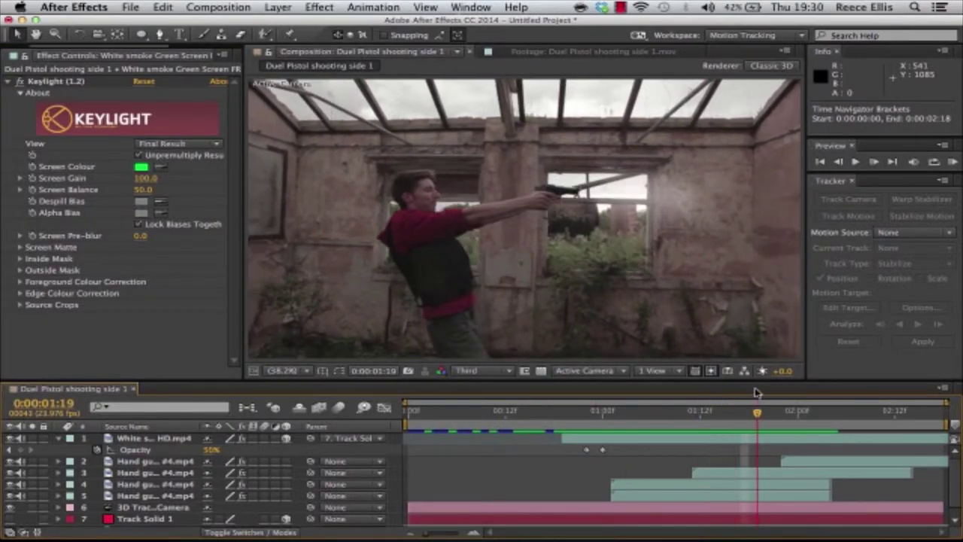
key("space")
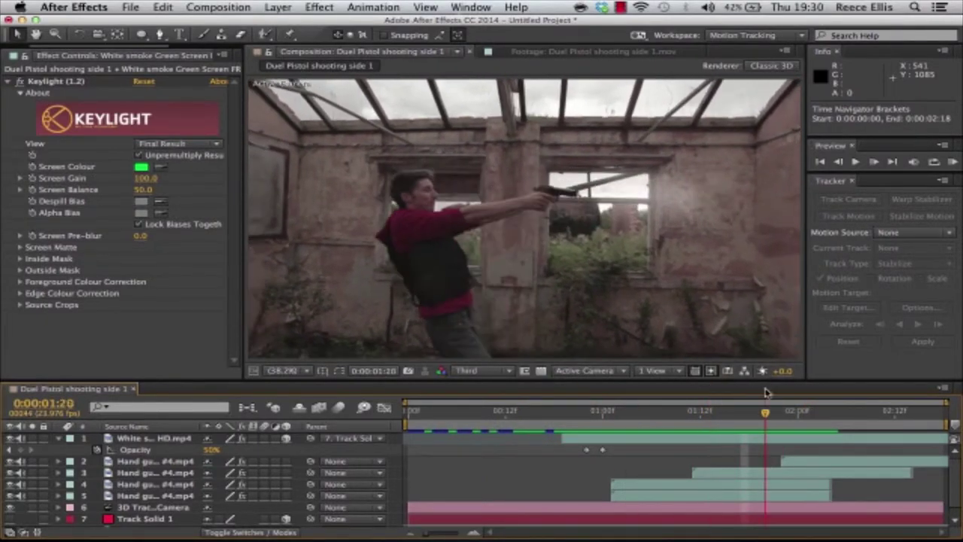
- Apply Red Giant Mojo to the Duel Pistol footage with Mojo Tint 31.28 and Warm It 21.59
left_click(59, 439)
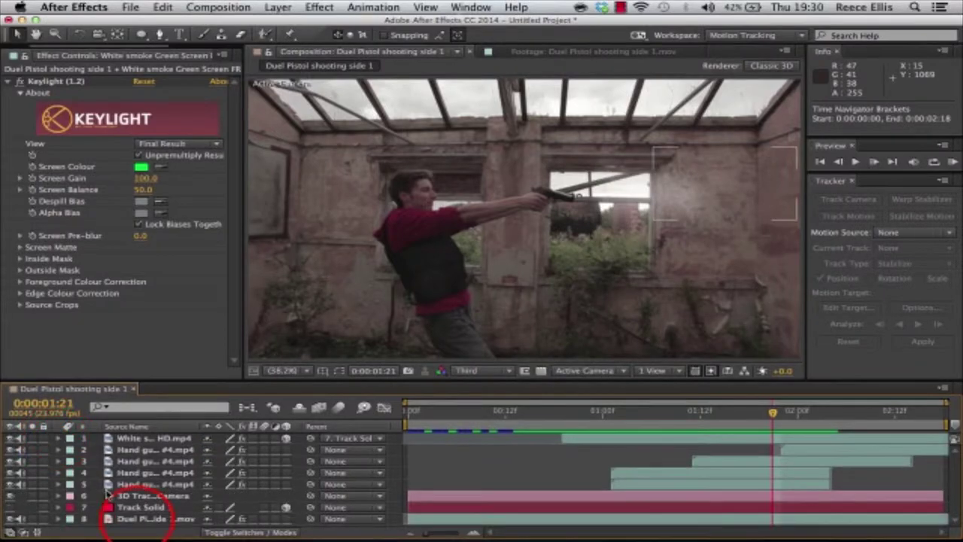
left_click(143, 519)
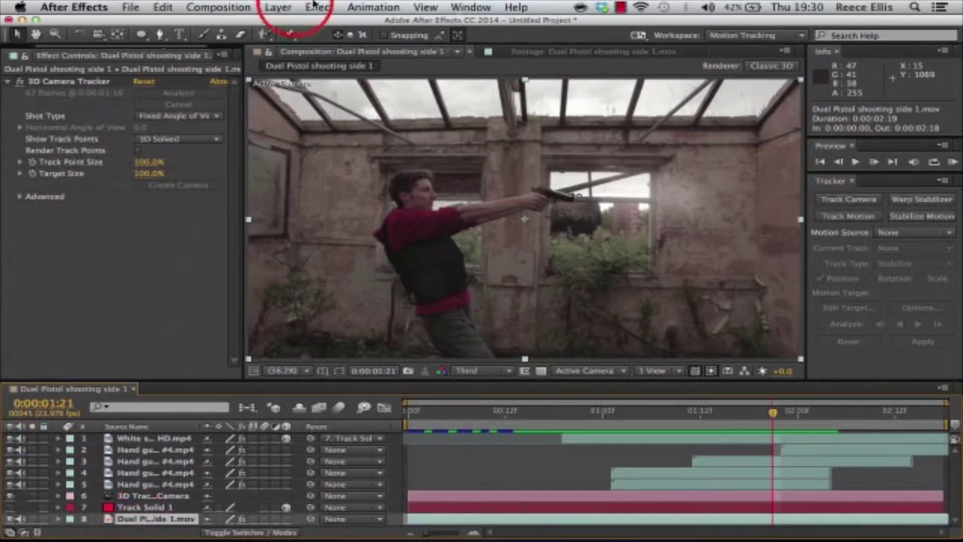
left_click(278, 7)
mouse_move(319, 6)
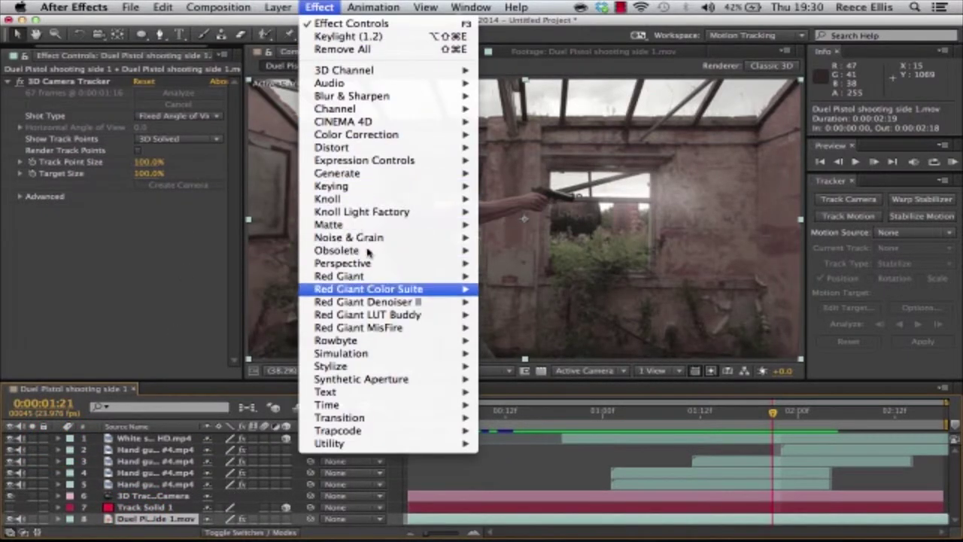
mouse_move(391, 291)
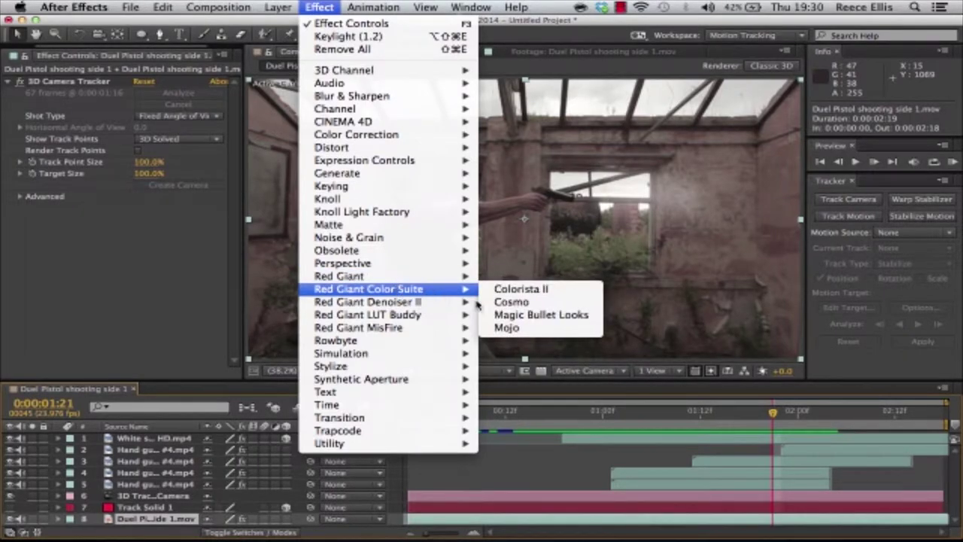
left_click(504, 328)
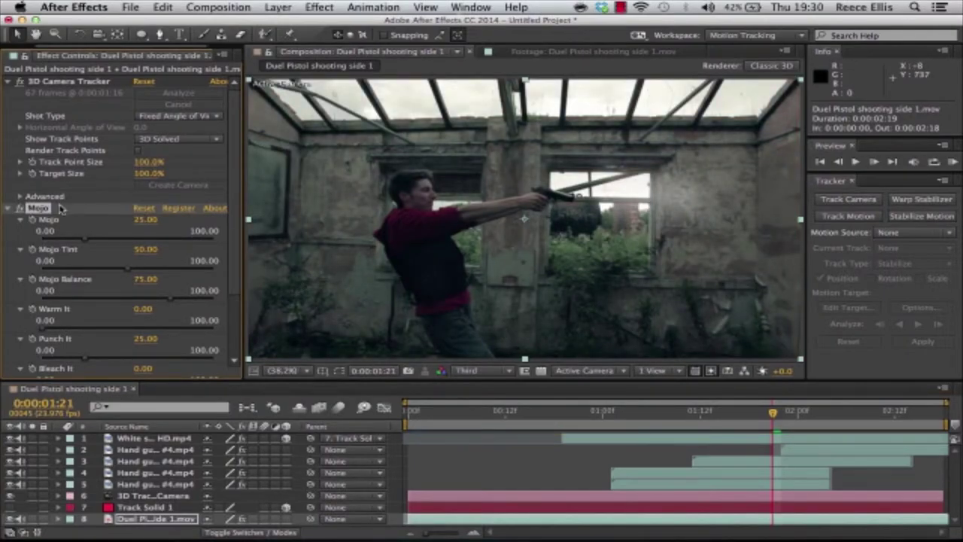
scroll(46, 238, "down", 4)
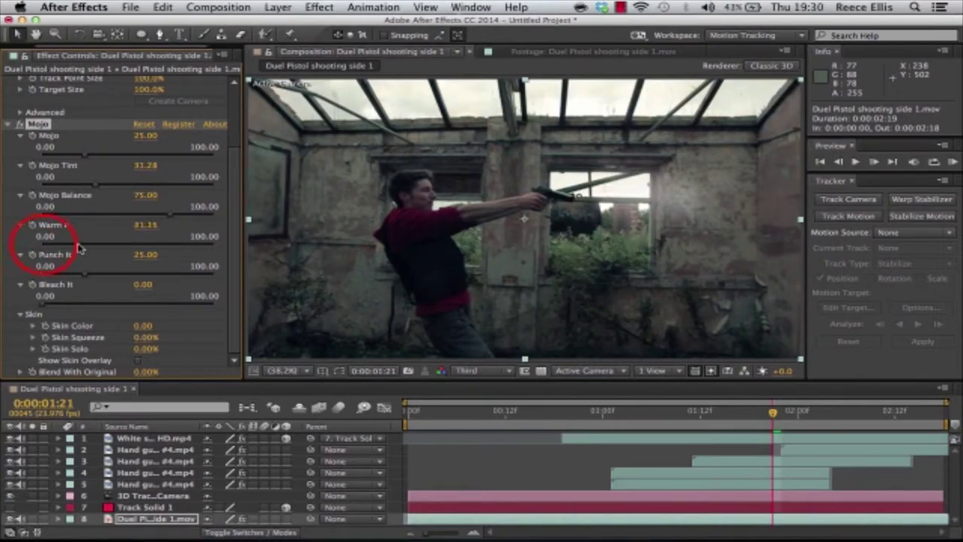
left_click(10, 127)
- Create a new 1920×1080 solid in pure black, Black Solid 2, above the footage
left_click(280, 7)
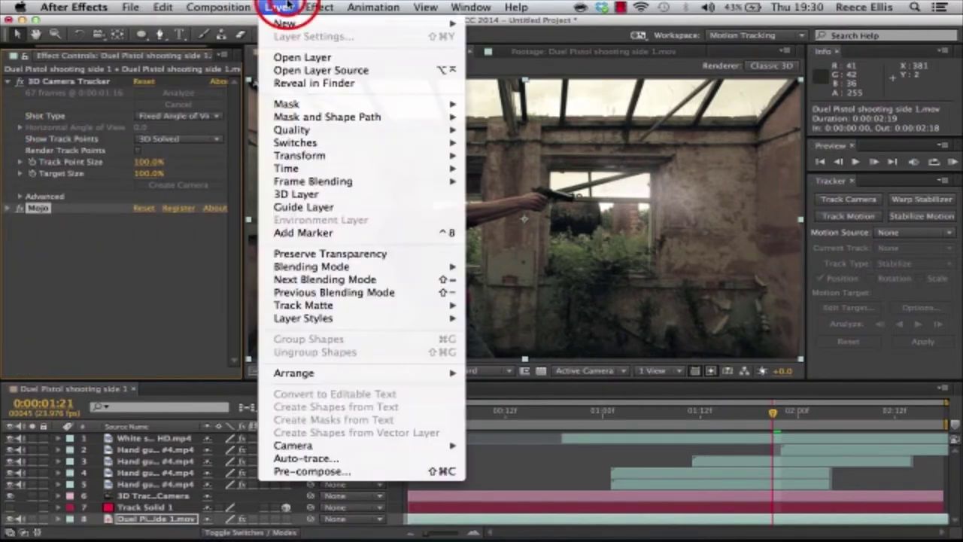
left_click(282, 7)
left_click(281, 7)
mouse_move(286, 23)
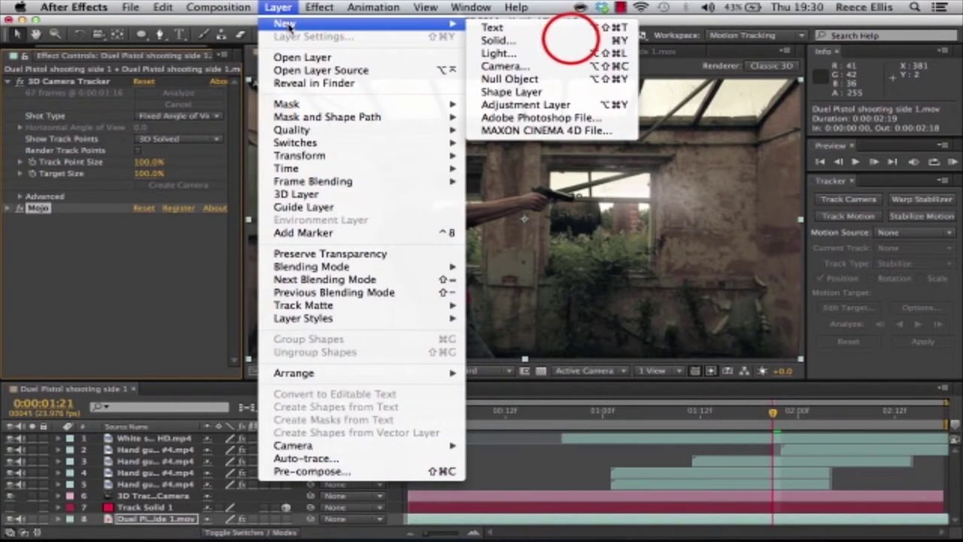
left_click(508, 41)
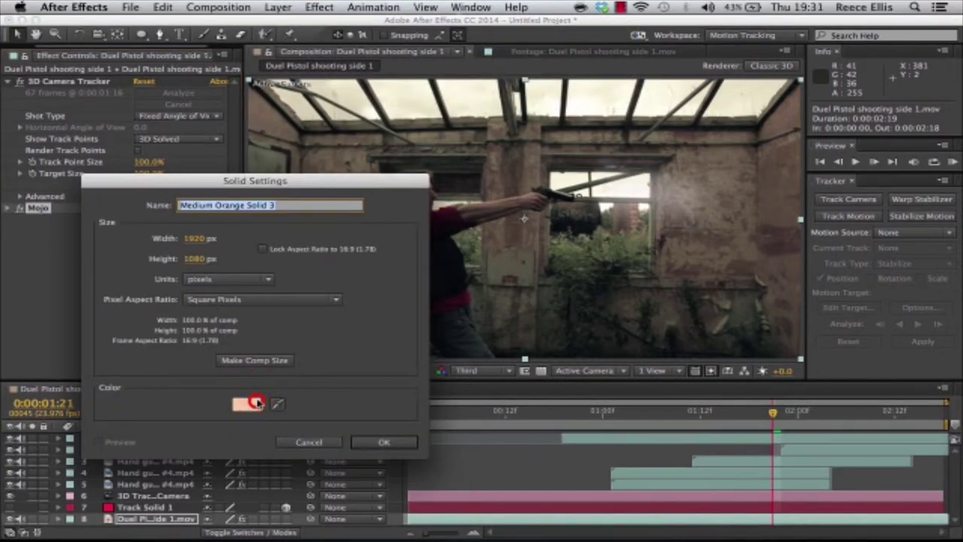
left_click(248, 403)
left_click_drag(654, 324, 655, 267)
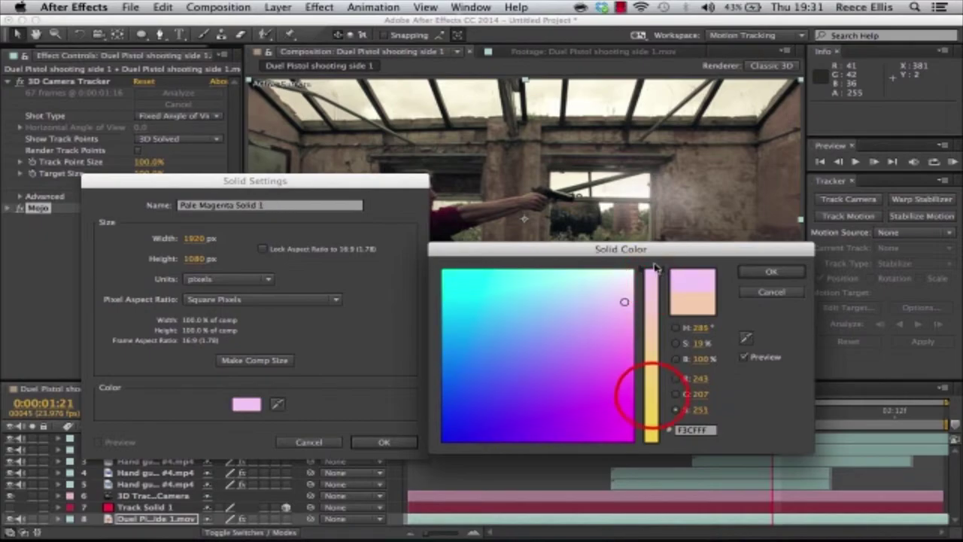
left_click_drag(652, 387, 653, 423)
left_click_drag(534, 407, 536, 440)
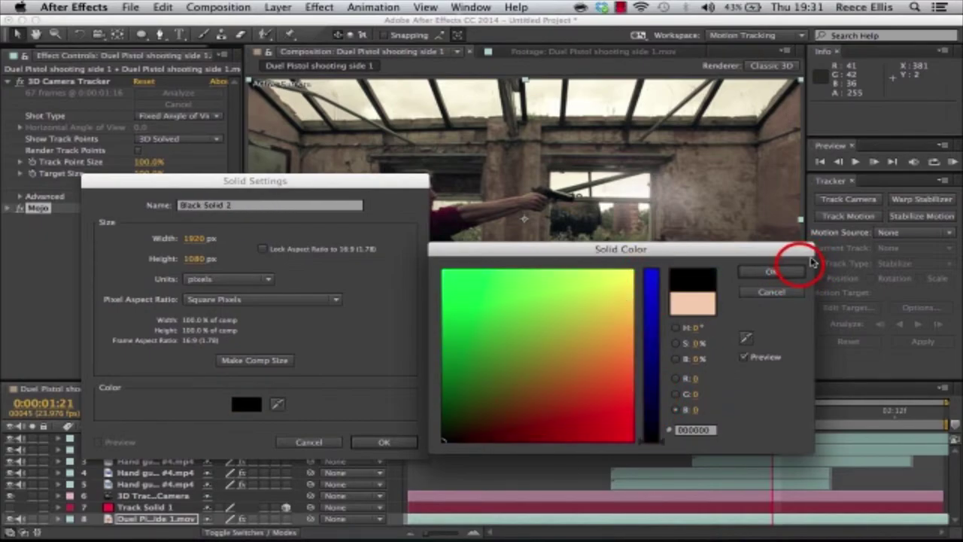
left_click(795, 269)
left_click(369, 449)
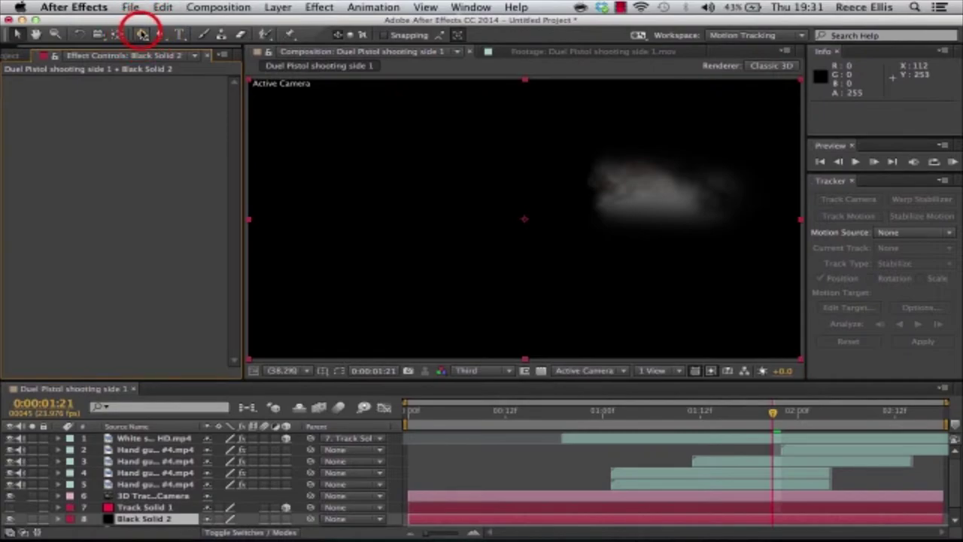
- Mask Black Solid 2 with an inverted full-frame ellipse, feather 358 px and expansion 207 px
left_click(142, 35)
left_click_drag(253, 83, 800, 354)
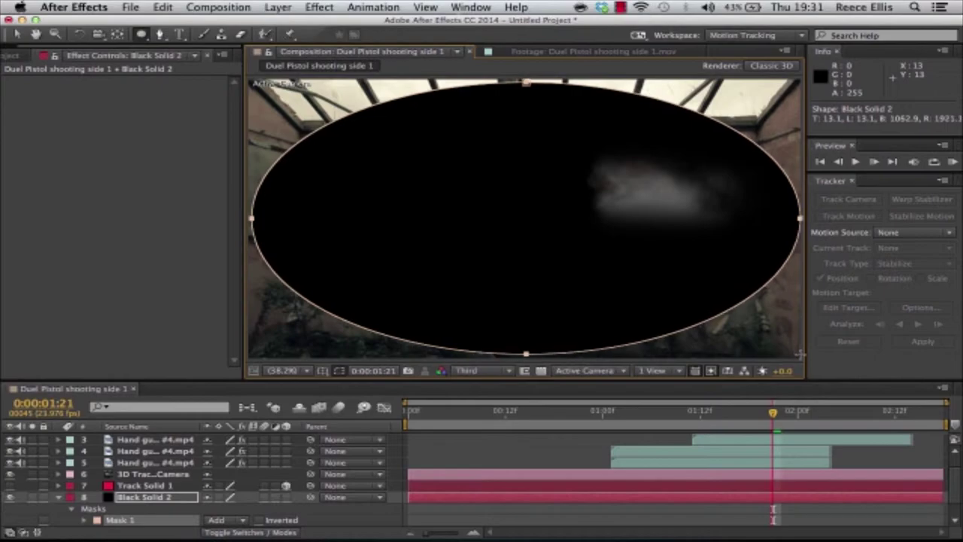
scroll(210, 438, "down", 1)
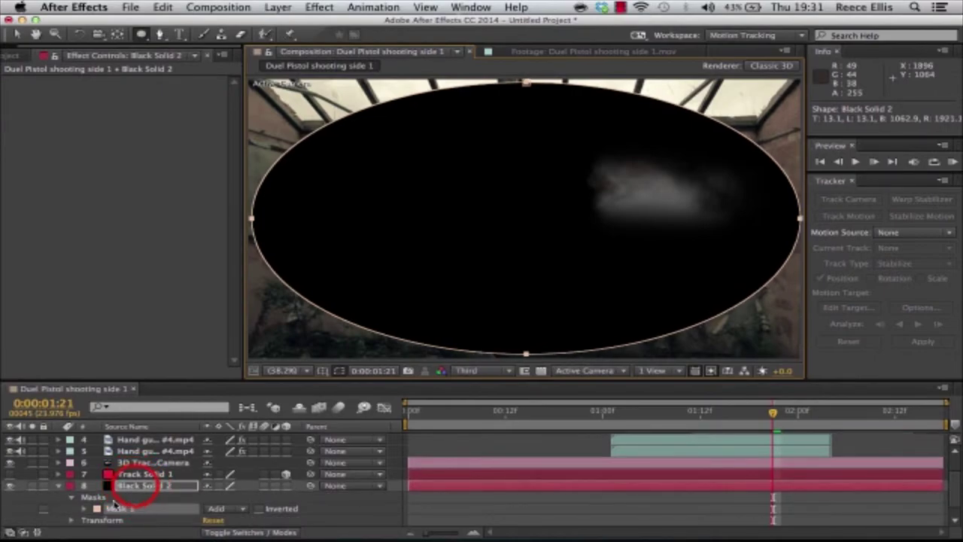
left_click(257, 509)
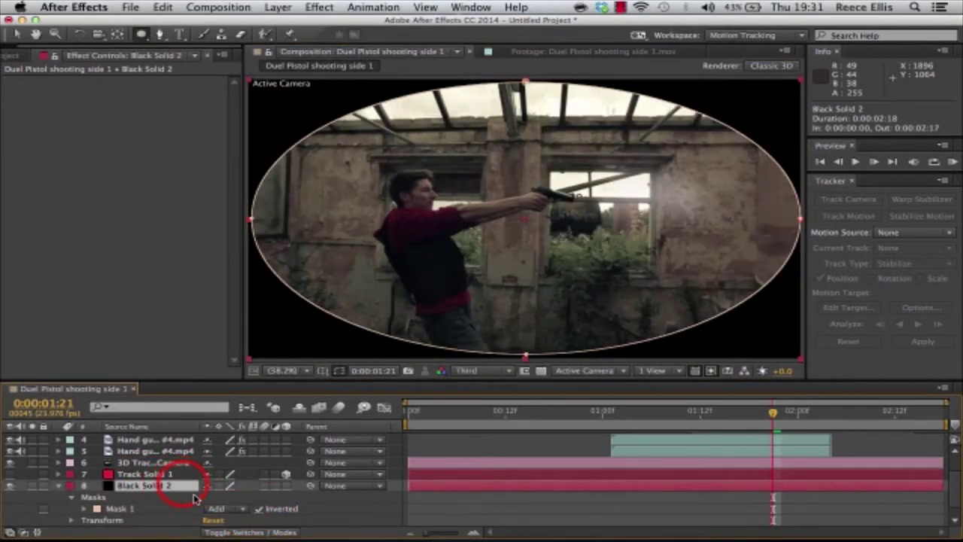
left_click(82, 509)
scroll(85, 512, "down", 2)
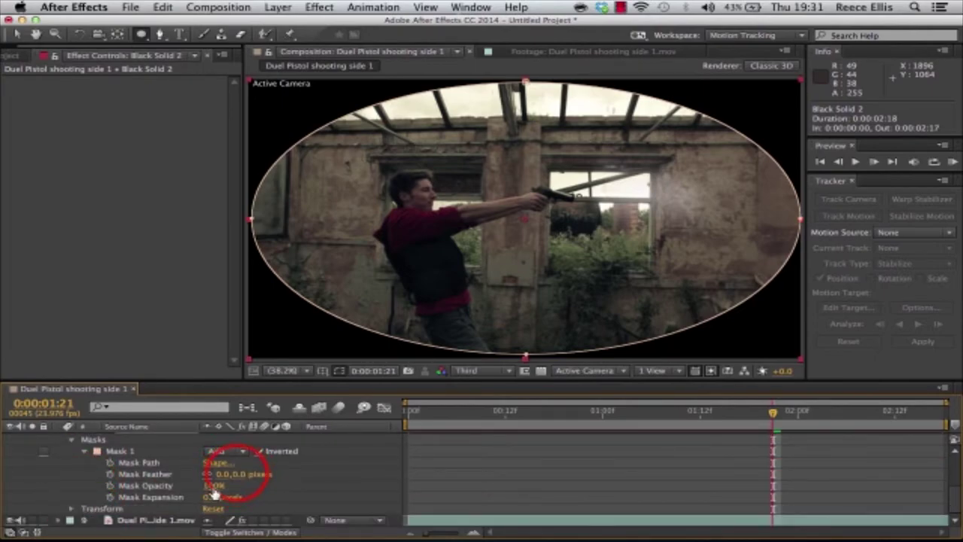
left_click_drag(236, 479, 498, 465)
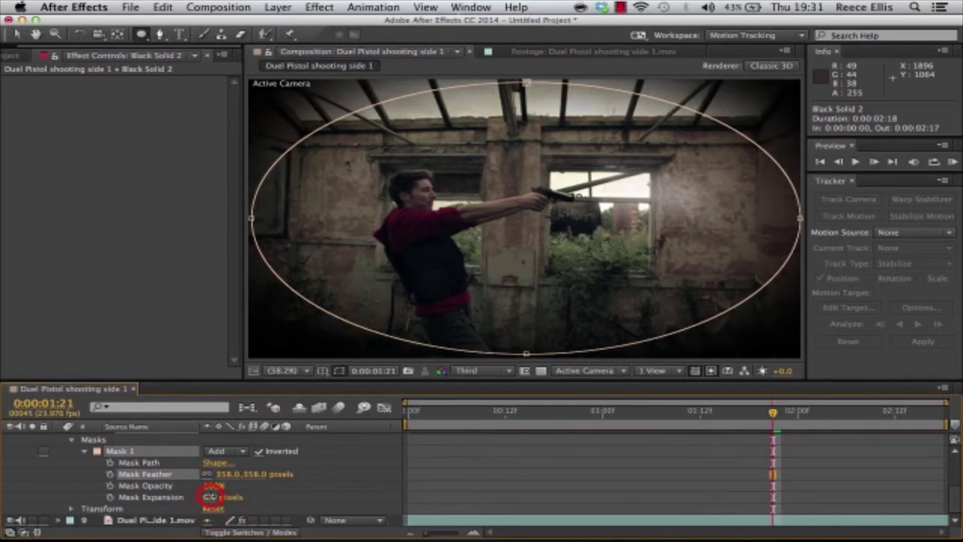
left_click_drag(210, 496, 373, 488)
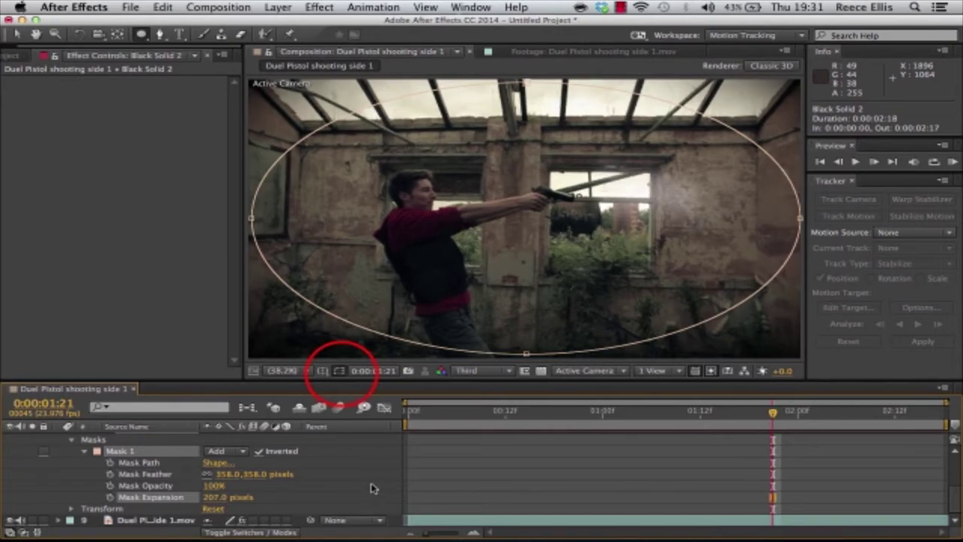
left_click(340, 373)
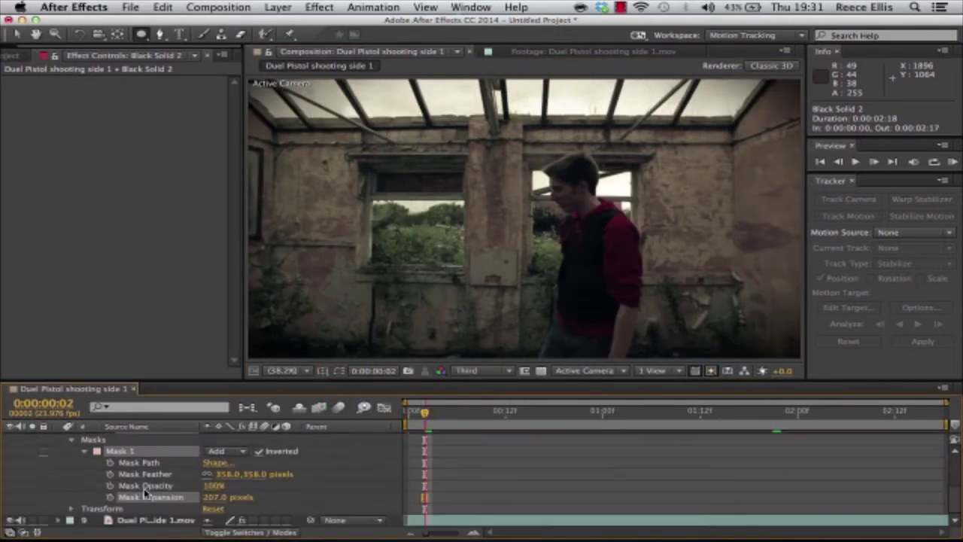
scroll(121, 474, "up", 2)
left_click(60, 462)
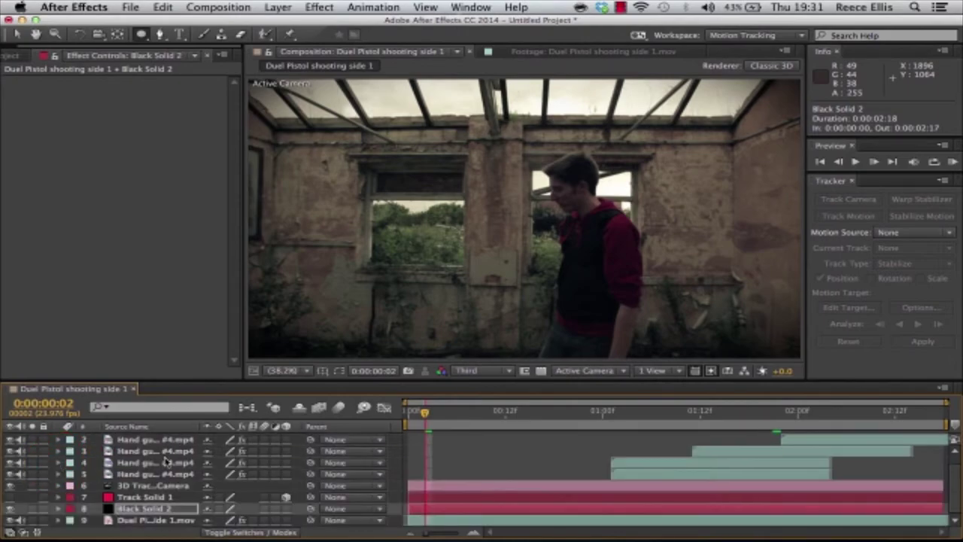
key("space")
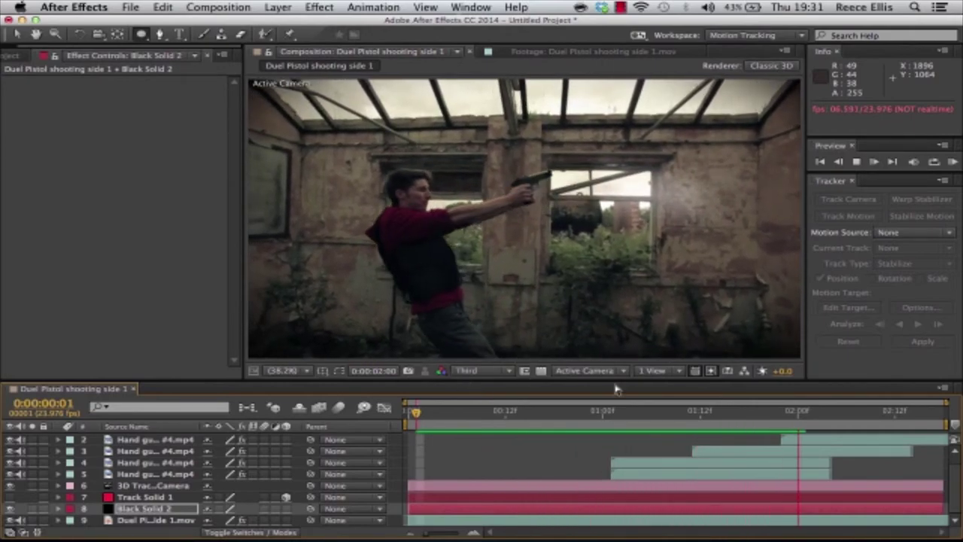
key("space")
left_click_drag(560, 416, 782, 412)
key("space")
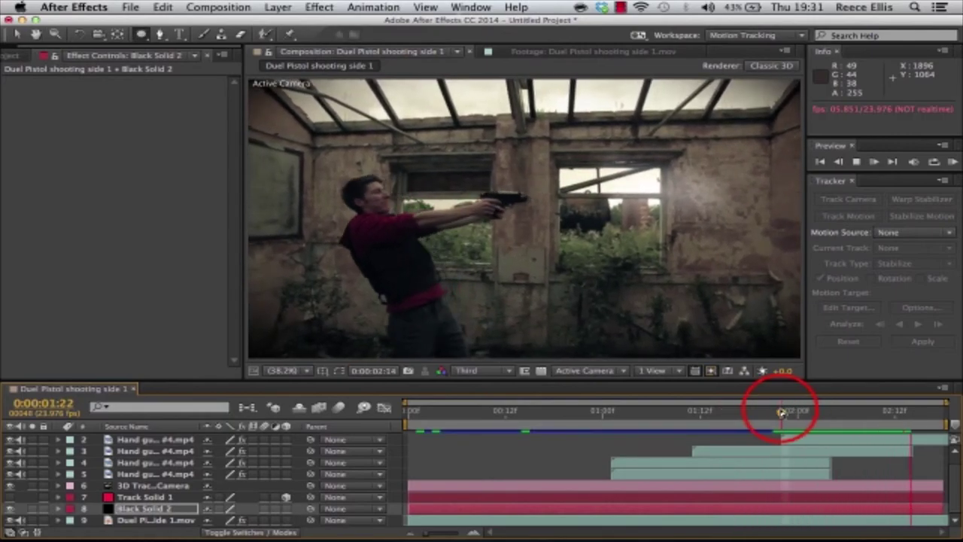
left_click_drag(782, 412, 529, 423)
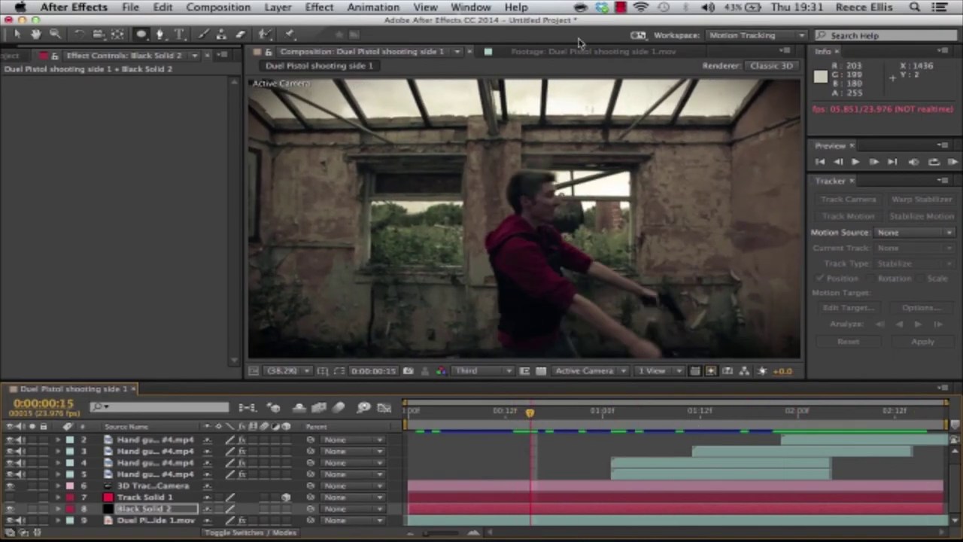